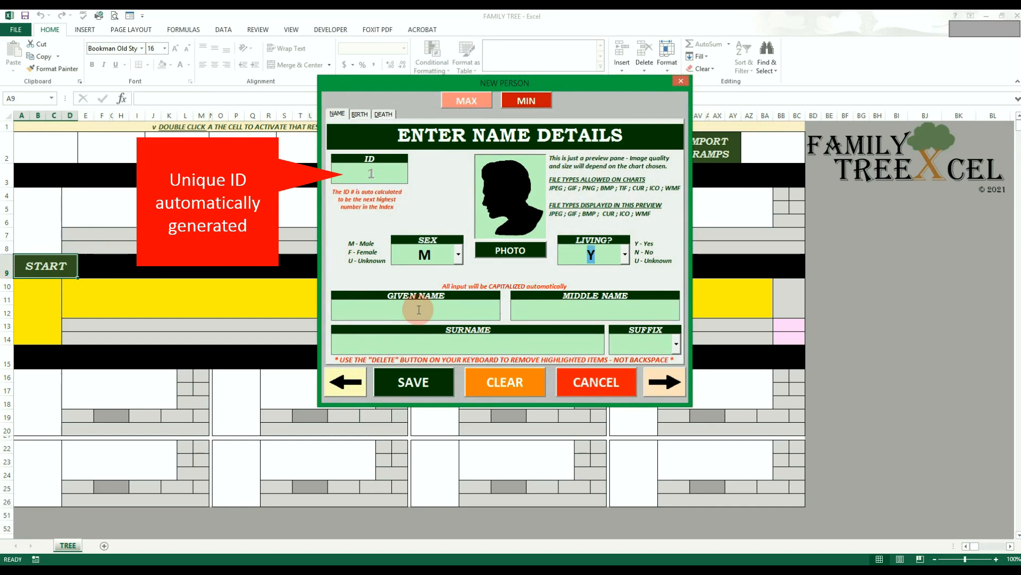
# Enter the new person's name as John Fitzgerald Kennedy with suffix SR and continue to the birth details.
pyautogui.write('john')
pyautogui.press('Tab')
pyautogui.write('g')
pyautogui.press('BackSpace')
pyautogui.write('fitzz')
pyautogui.press('BackSpace')
pyautogui.write('gerald')
pyautogui.press('Tab')
pyautogui.write('kennedy')
pyautogui.press('Tab')
pyautogui.press('Tab')
pyautogui.press('Return')
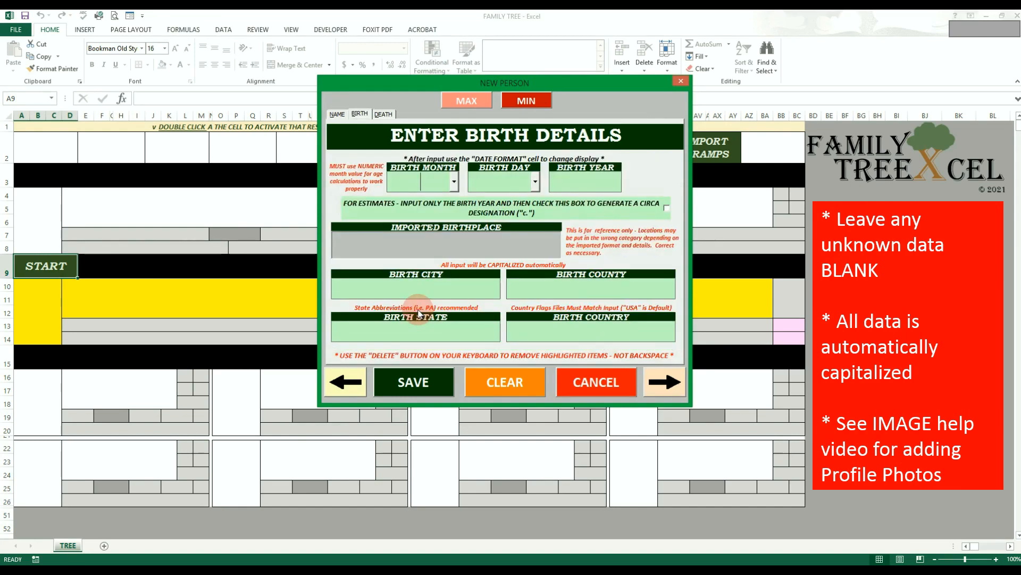
# Enter the person's birth month, day and year, and set the birthplace to Brookline, MA, USA.
pyautogui.write('529')
pyautogui.press('Tab')
pyautogui.write('1917')
pyautogui.press('Tab')
pyautogui.write('brookline')
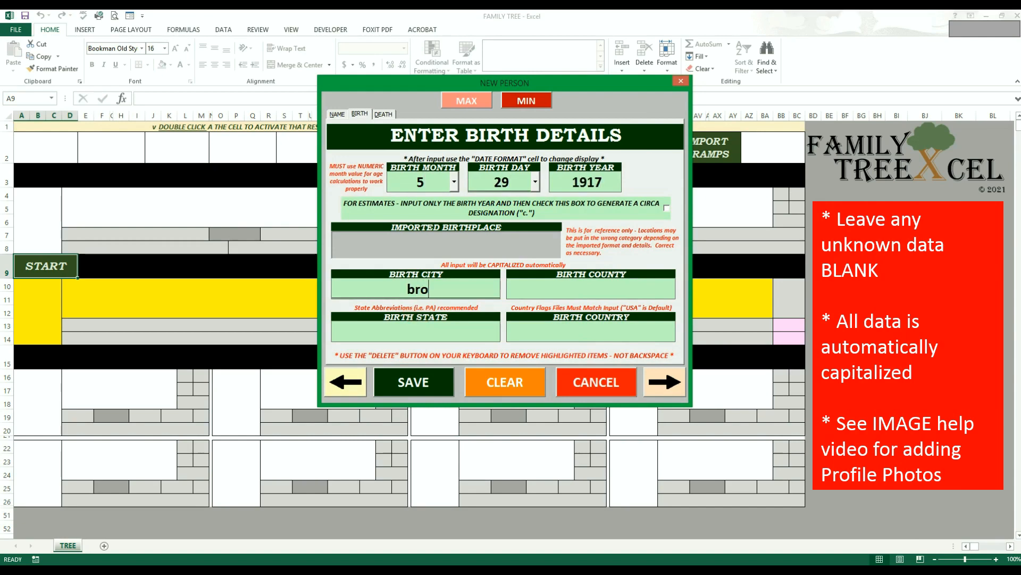
pyautogui.press('Tab')
pyautogui.press('Tab')
pyautogui.write('ma')
pyautogui.press('Tab')
pyautogui.write('usa')
pyautogui.press('Tab')
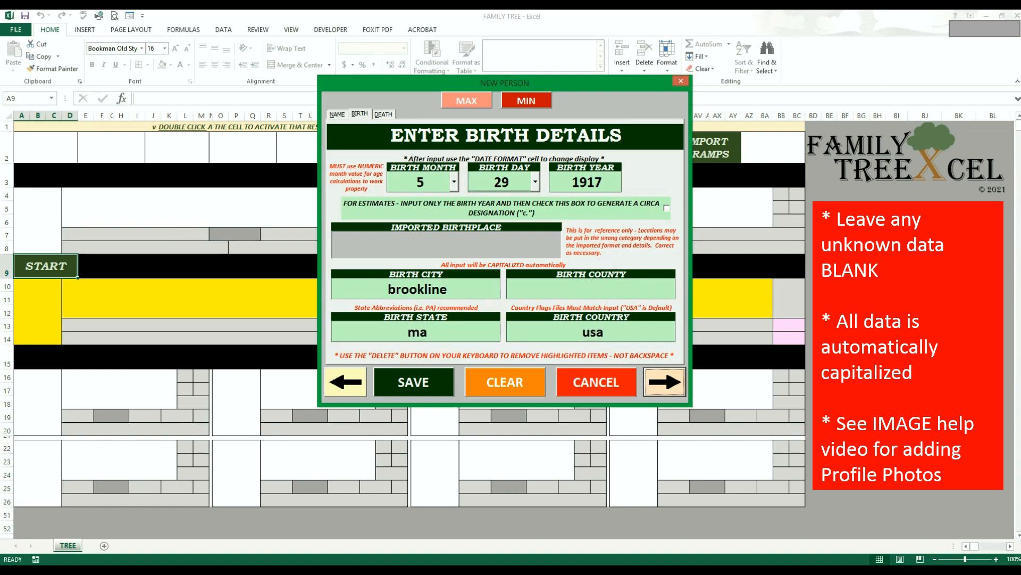
# Continue to the death details and set the death date to month 11, day 22, year 1963.
pyautogui.press('Return')
pyautogui.write('11')
pyautogui.press('Tab')
pyautogui.write('22')
pyautogui.press('Tab')
pyautogui.write('1963')
pyautogui.press('Tab')
# Set the place of death to Dallas, TX, USA and save the new person.
pyautogui.write('dallas')
pyautogui.press('Tab')
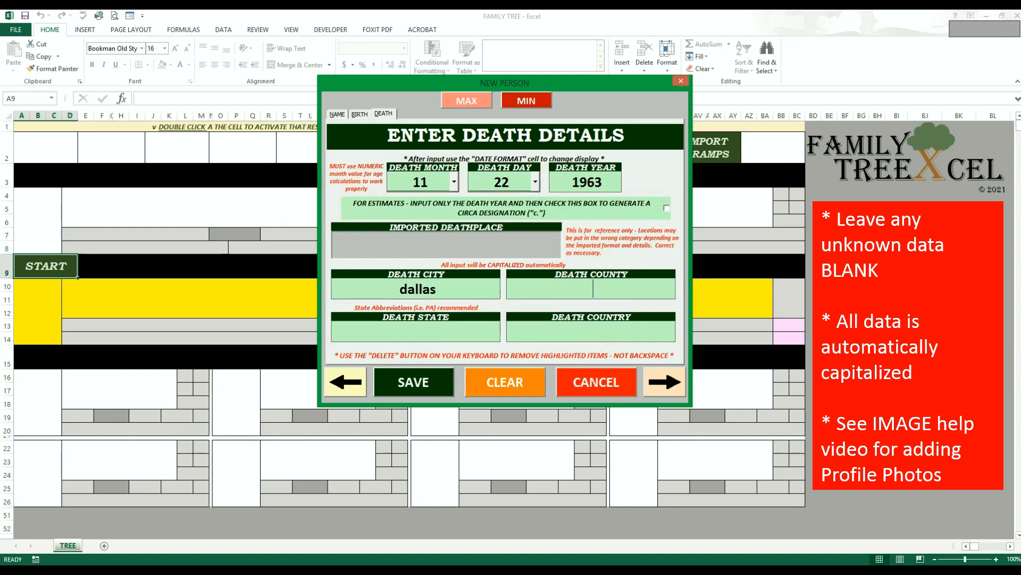
pyautogui.press('Tab')
pyautogui.write('tx')
pyautogui.press('Tab')
pyautogui.write('usa')
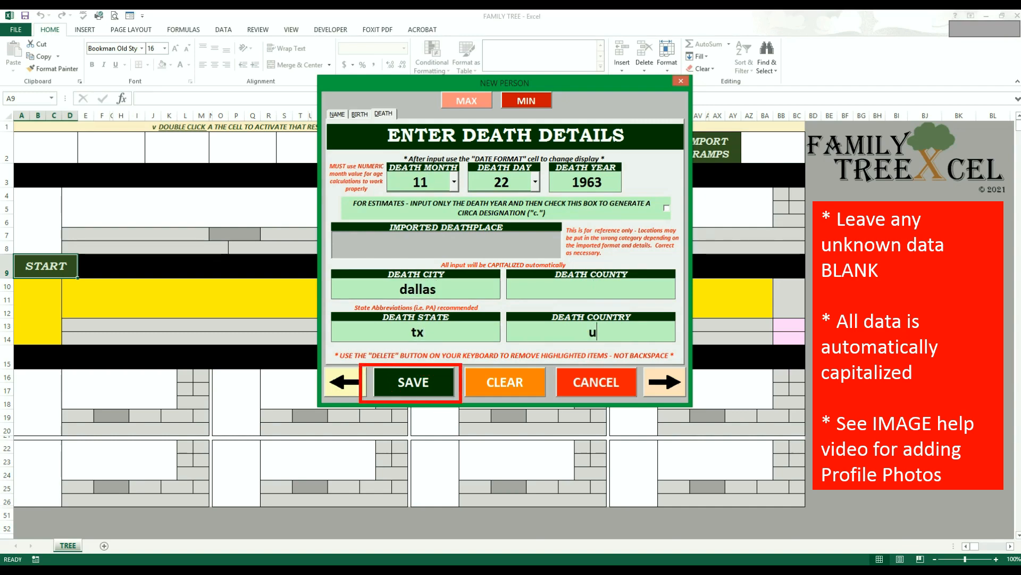
pyautogui.click(413, 382)
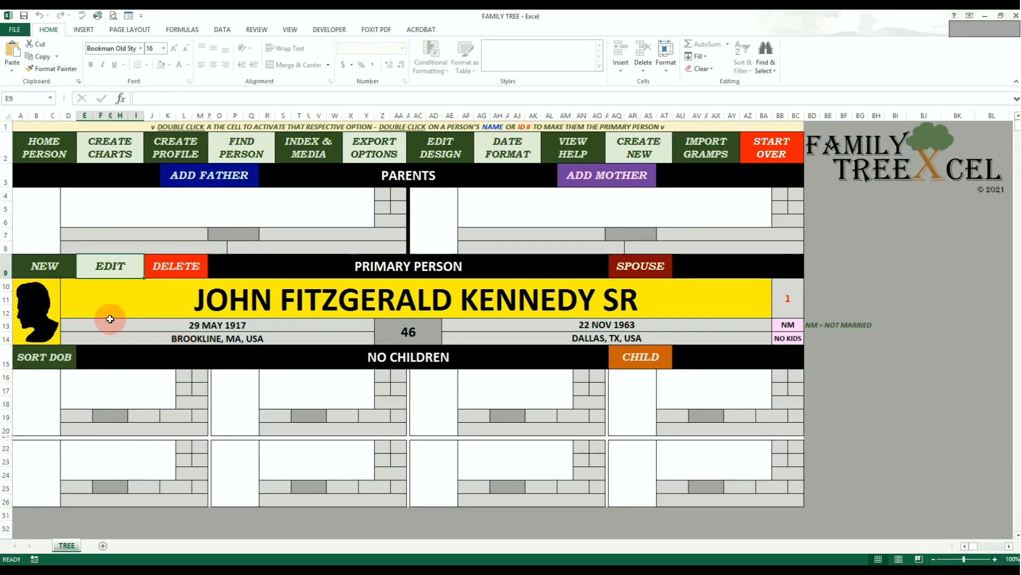
# Edit the primary person's given name to JOHNNY and save the record.
pyautogui.doubleClick(112, 269)
pyautogui.click(437, 311)
pyautogui.write('NY')
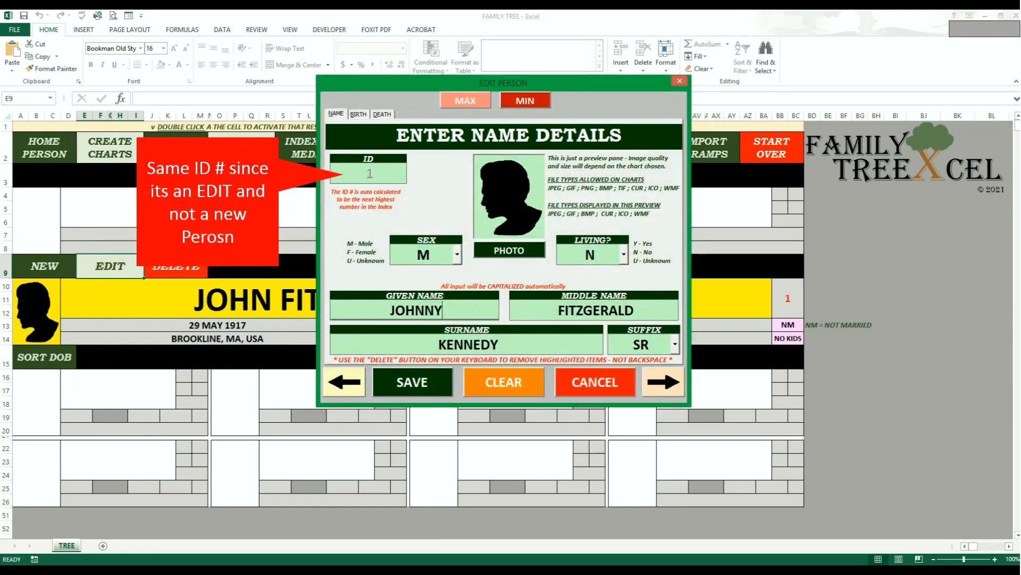
pyautogui.click(444, 379)
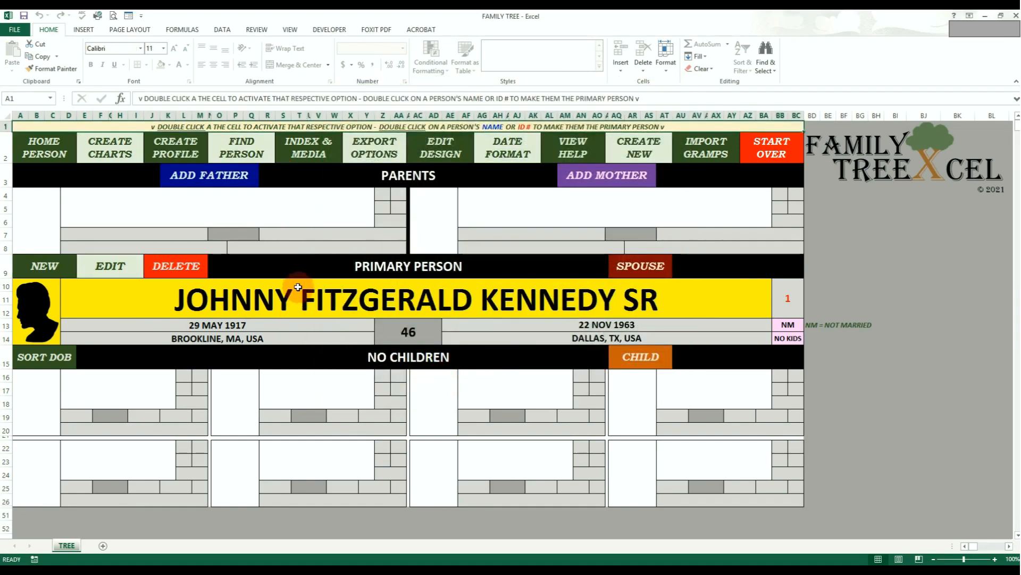
# Edit the primary person again, restore the given name to JOHN and save the record.
pyautogui.doubleClick(100, 266)
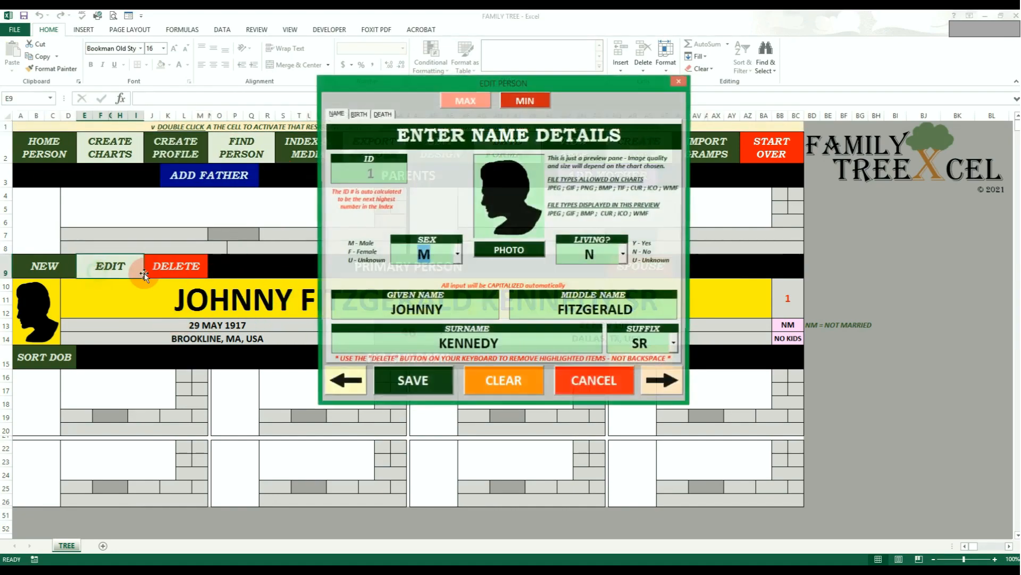
pyautogui.moveTo(452, 311); pyautogui.dragTo(427, 311)
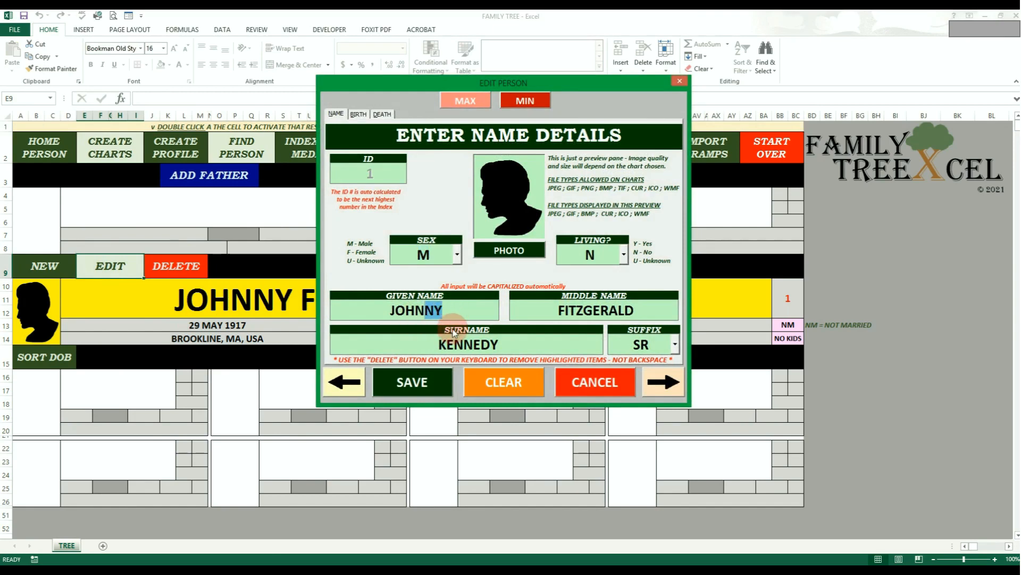
pyautogui.press('Delete')
pyautogui.click(445, 377)
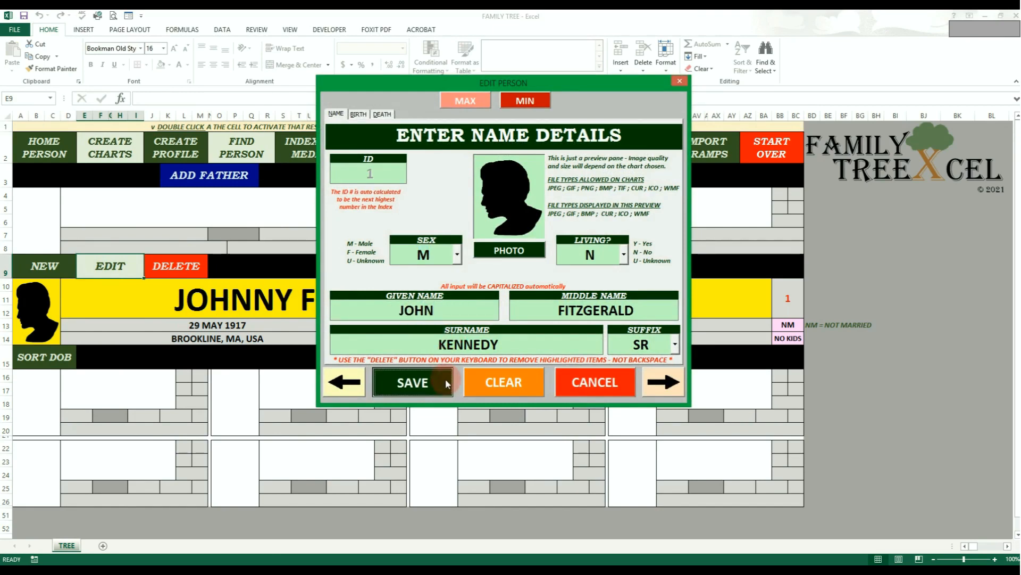
pyautogui.doubleClick(124, 266)
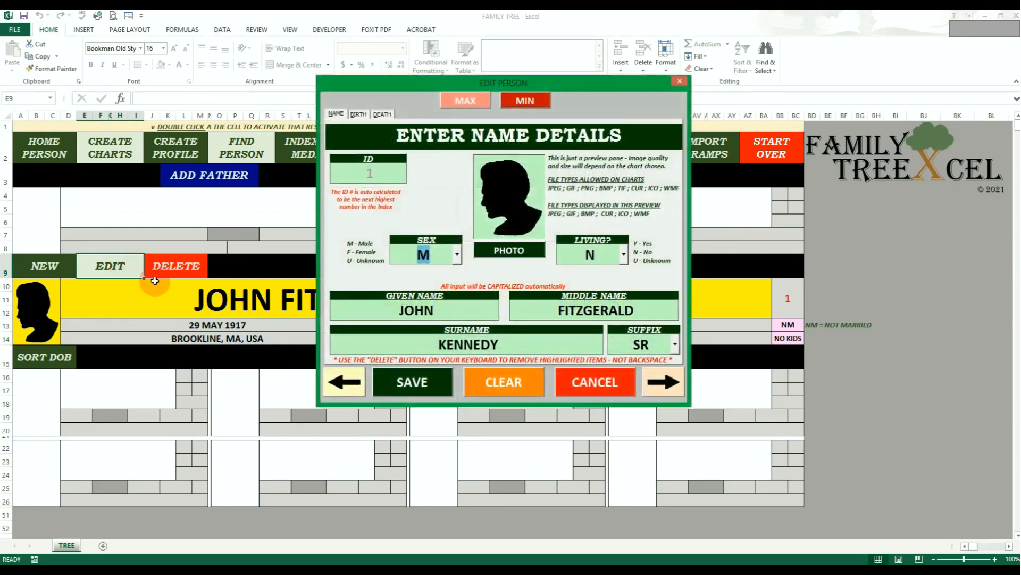
pyautogui.click(621, 379)
pyautogui.click(558, 329)
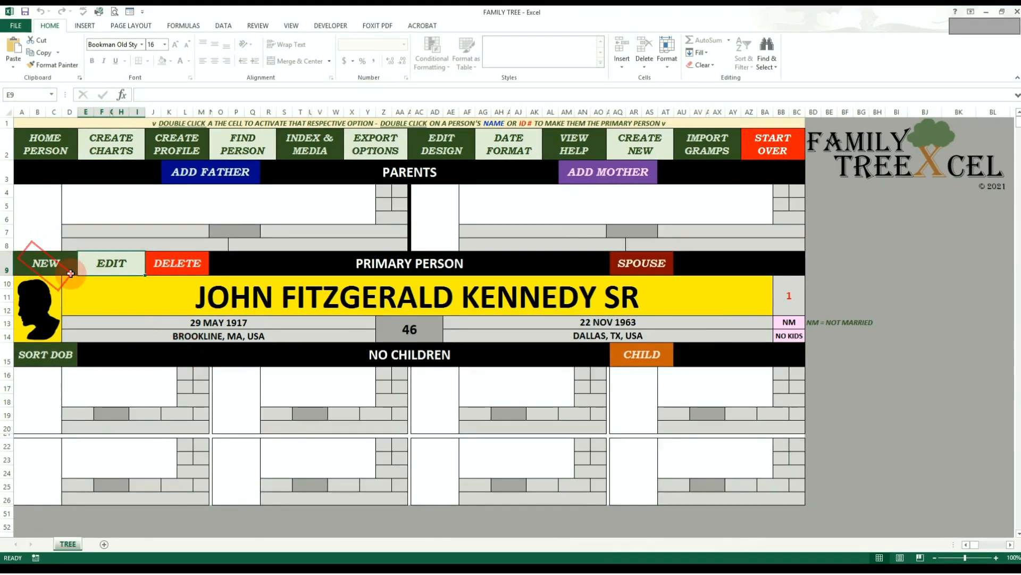
# Add a separate new person named Joseph Patrick Kennedy, leaving birth and death details blank, and save the record.
pyautogui.doubleClick(47, 266)
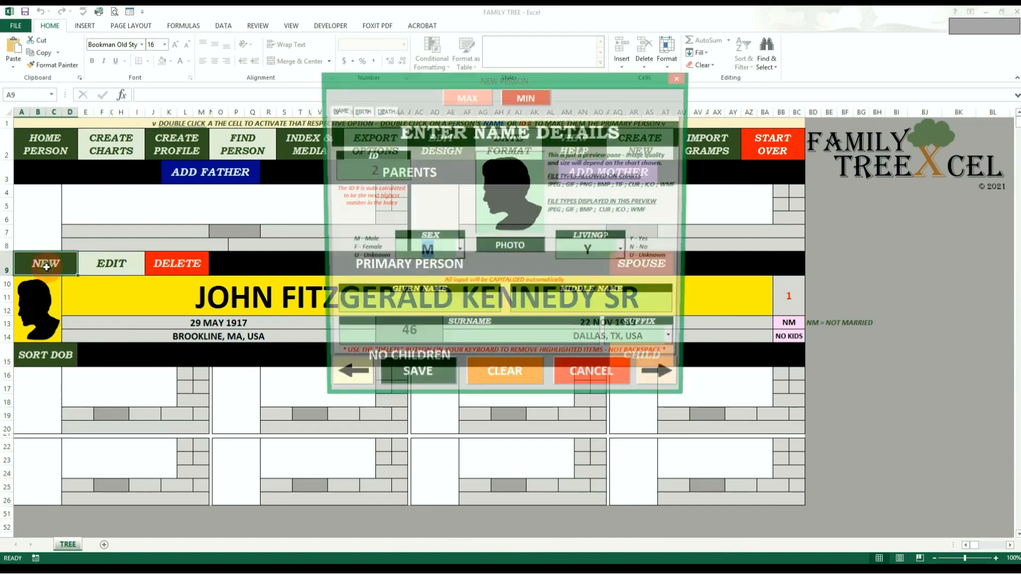
pyautogui.click(419, 306)
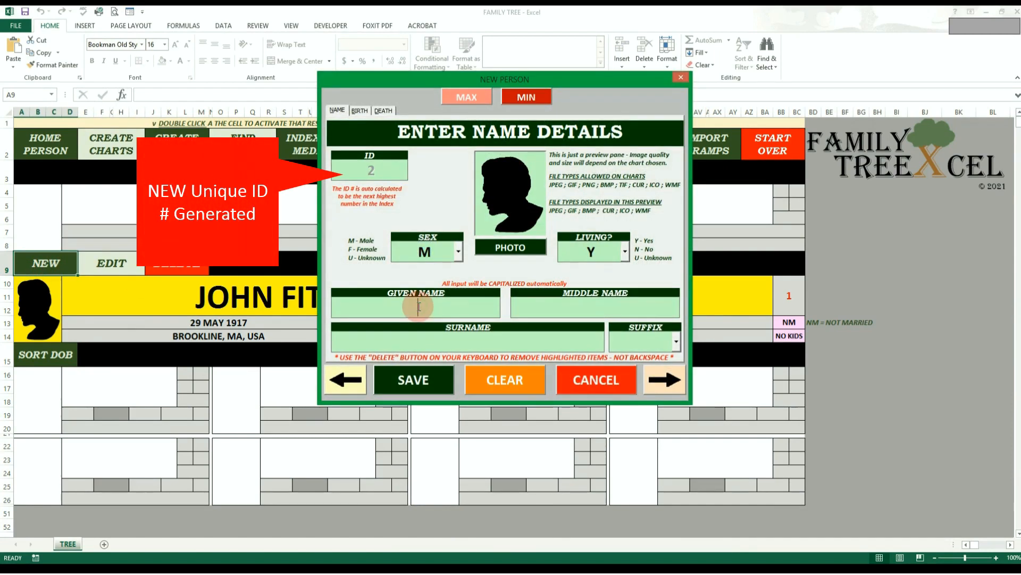
pyautogui.write('JOseph')
pyautogui.press('Tab')
pyautogui.write('patrick')
pyautogui.press('Tab')
pyautogui.write('ke')
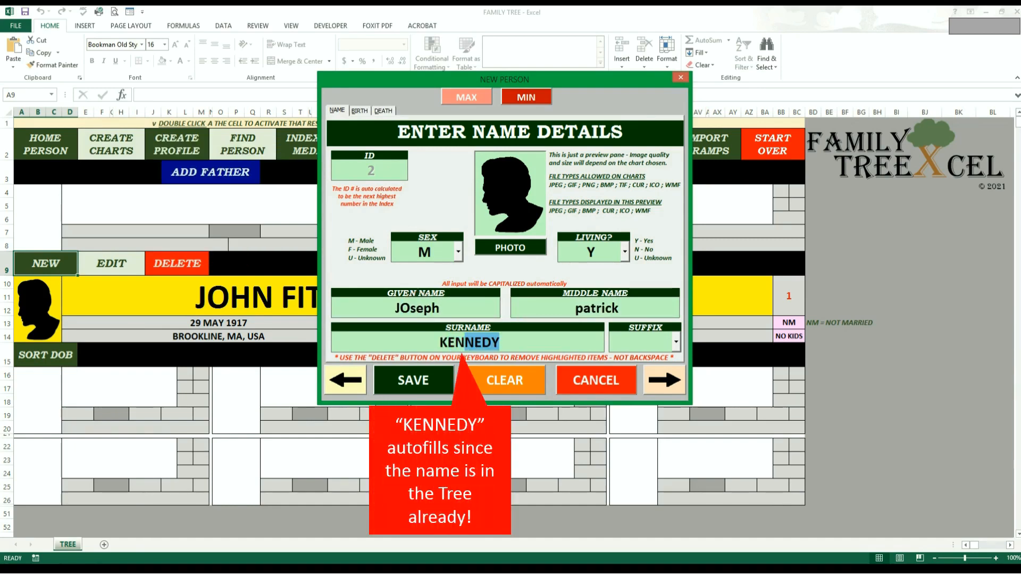
pyautogui.press('Tab')
pyautogui.press('Tab')
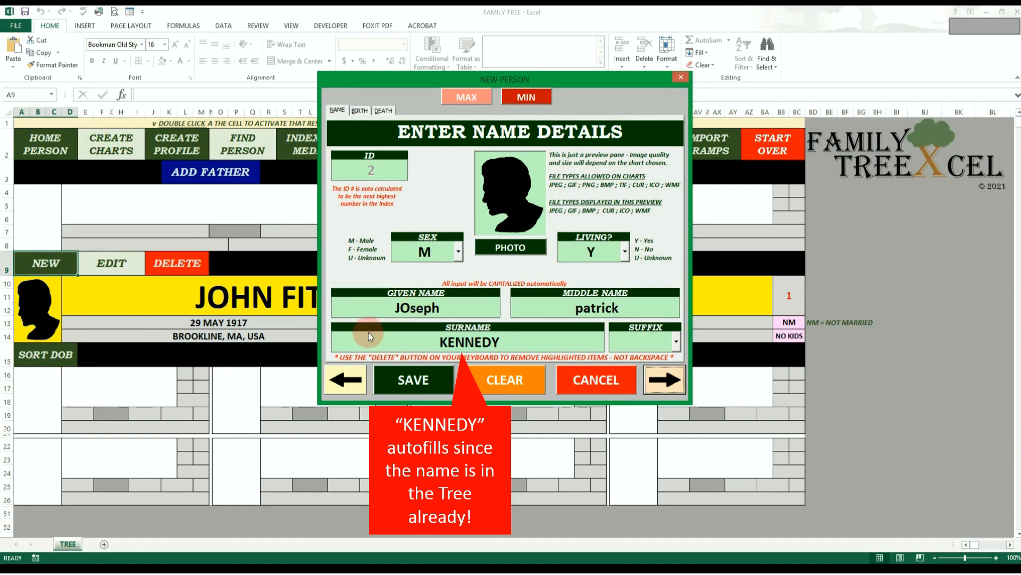
pyautogui.click(392, 374)
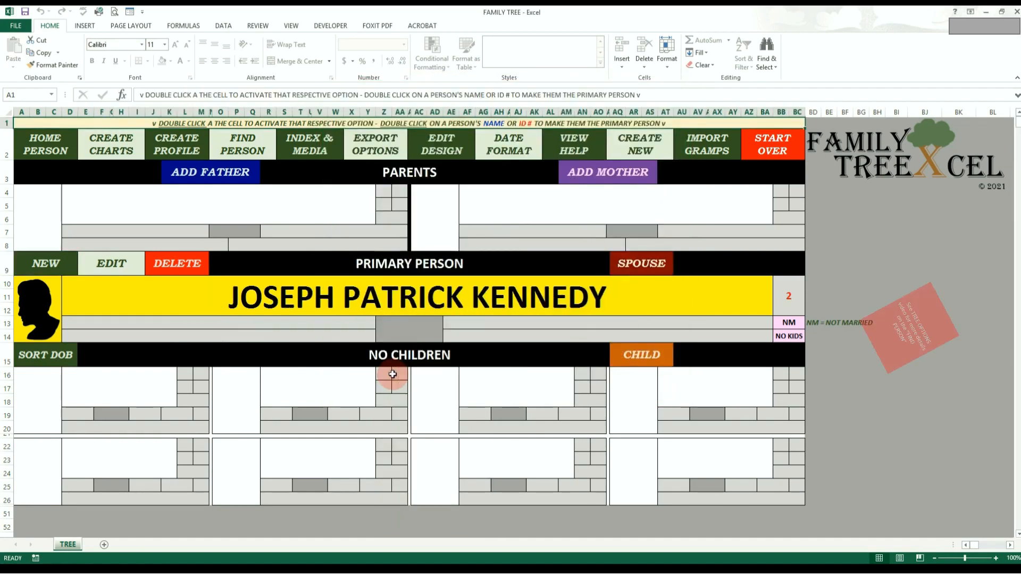
# Find John Fitzgerald Kennedy SR in the list of people and make him the primary person again.
pyautogui.doubleClick(243, 150)
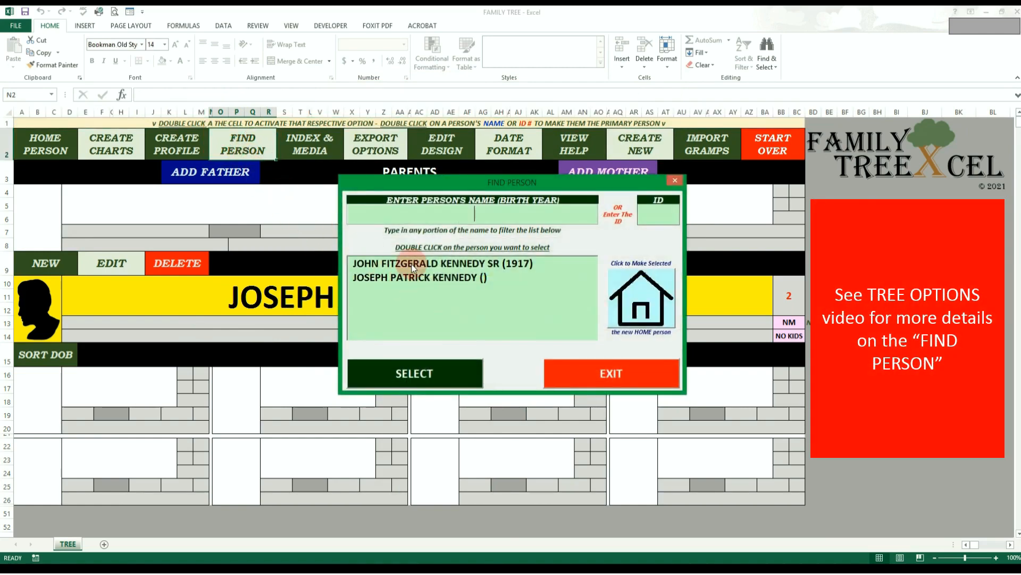
pyautogui.doubleClick(450, 265)
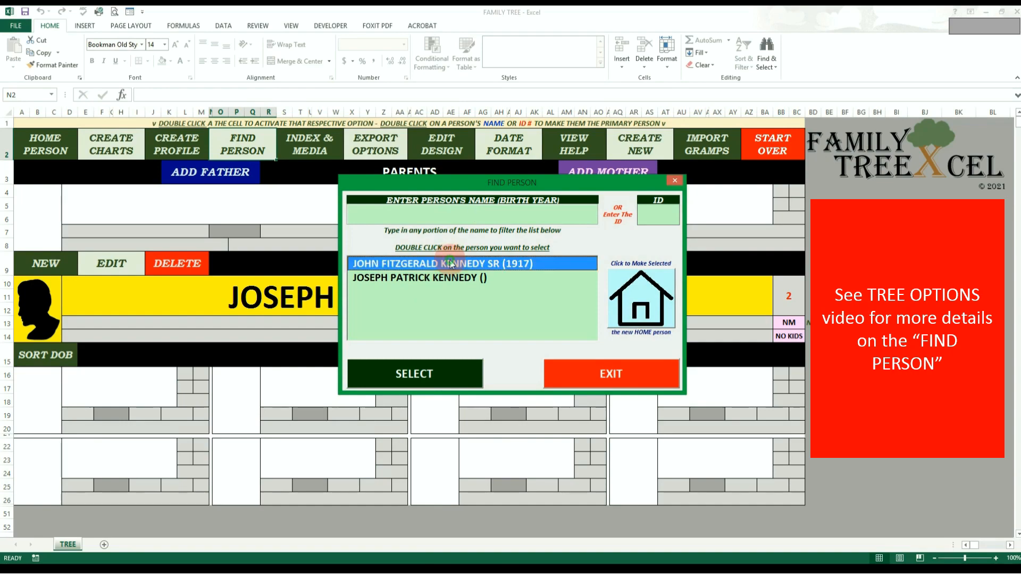
pyautogui.click(451, 376)
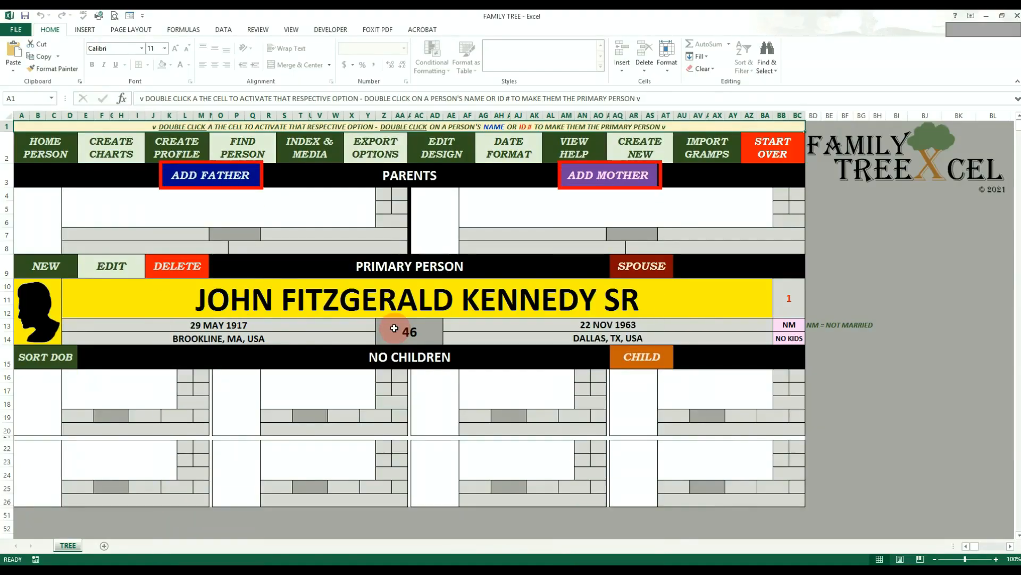
pyautogui.doubleClick(227, 177)
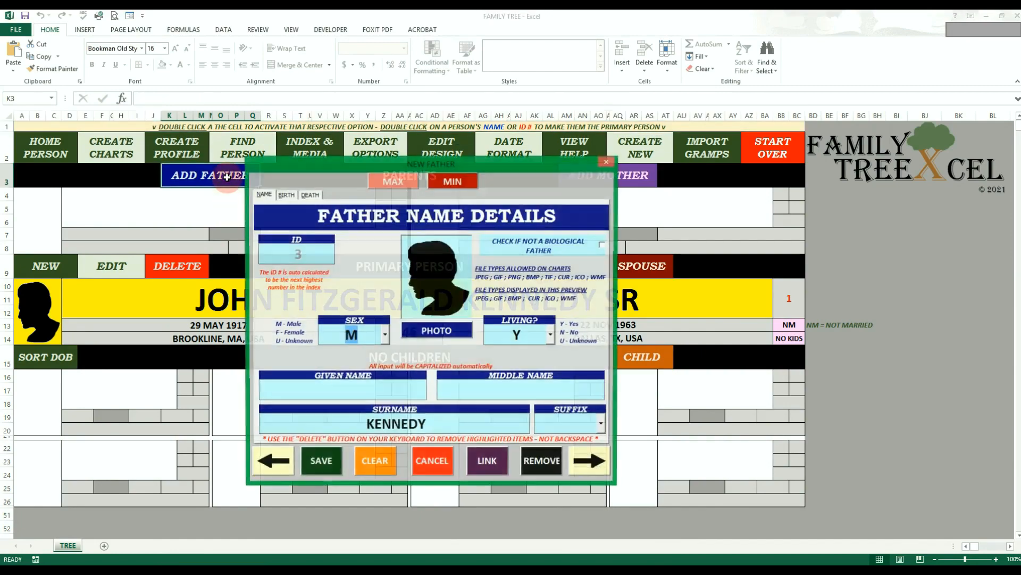
pyautogui.click(606, 161)
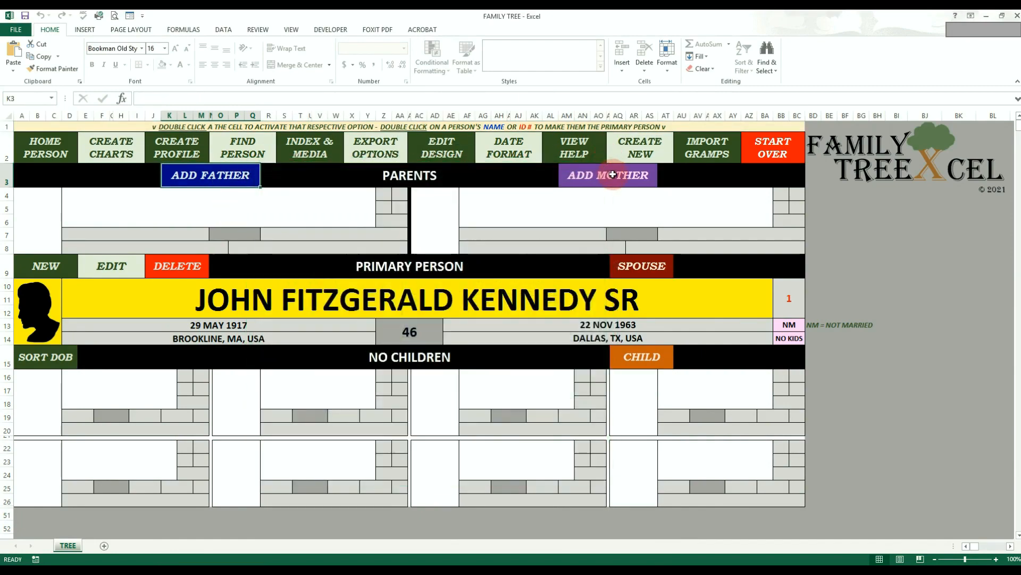
pyautogui.doubleClick(613, 174)
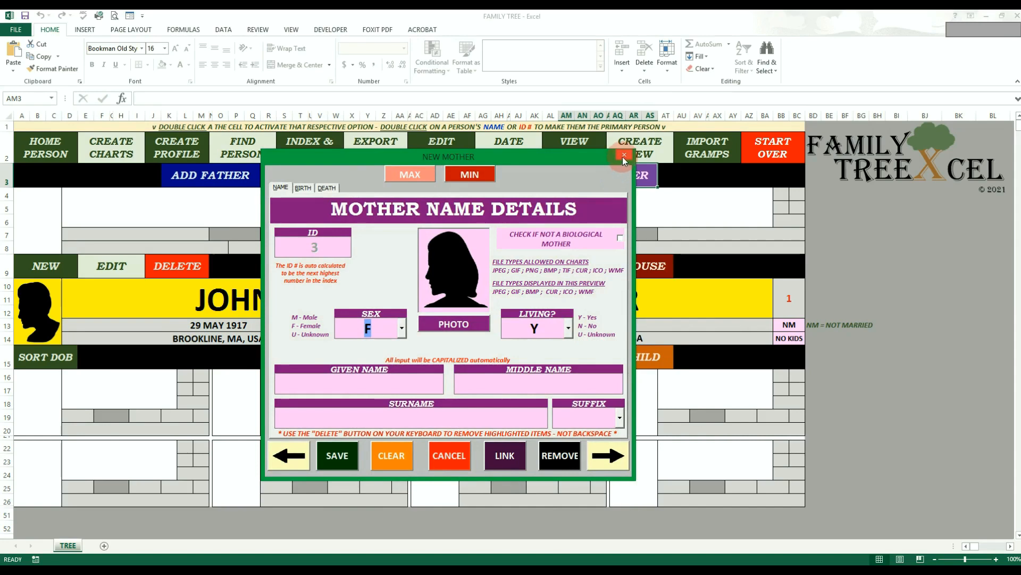
pyautogui.click(623, 156)
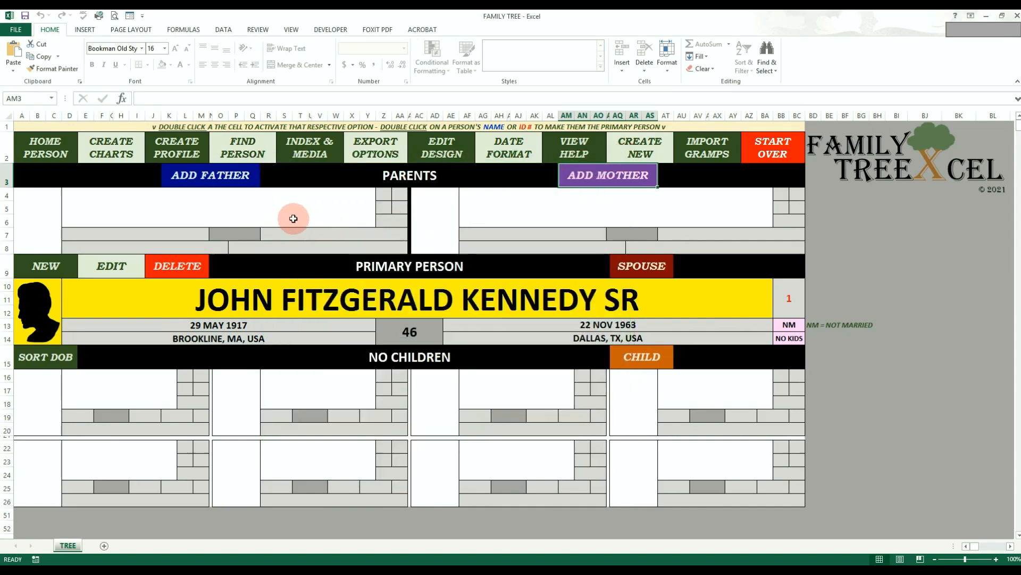
# Start a father record for the primary person with given name Jospeh, middle name PATRICK and suffix SR, and continue to the birth details.
pyautogui.doubleClick(233, 181)
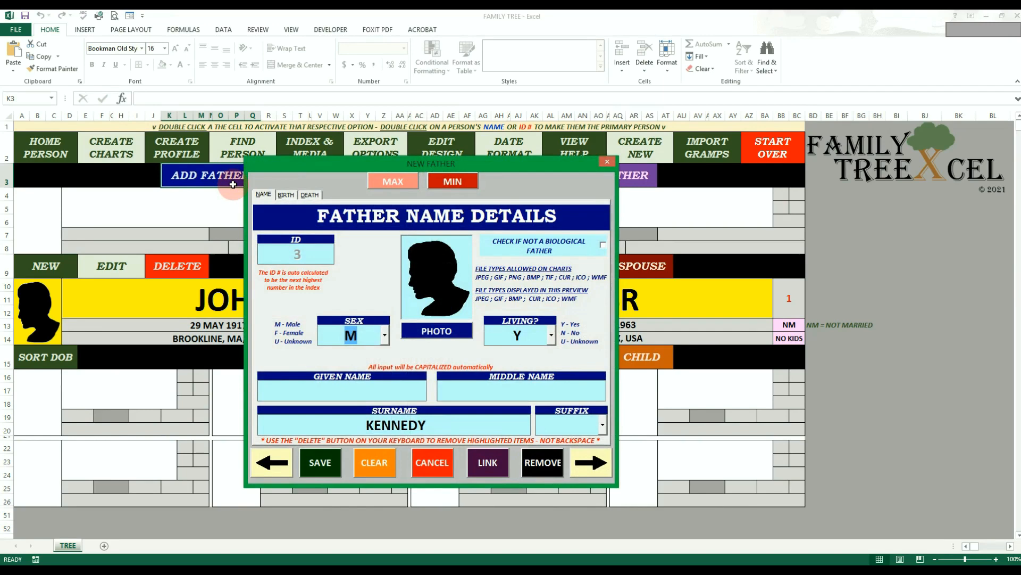
pyautogui.click(579, 470)
pyautogui.click(578, 470)
pyautogui.click(579, 471)
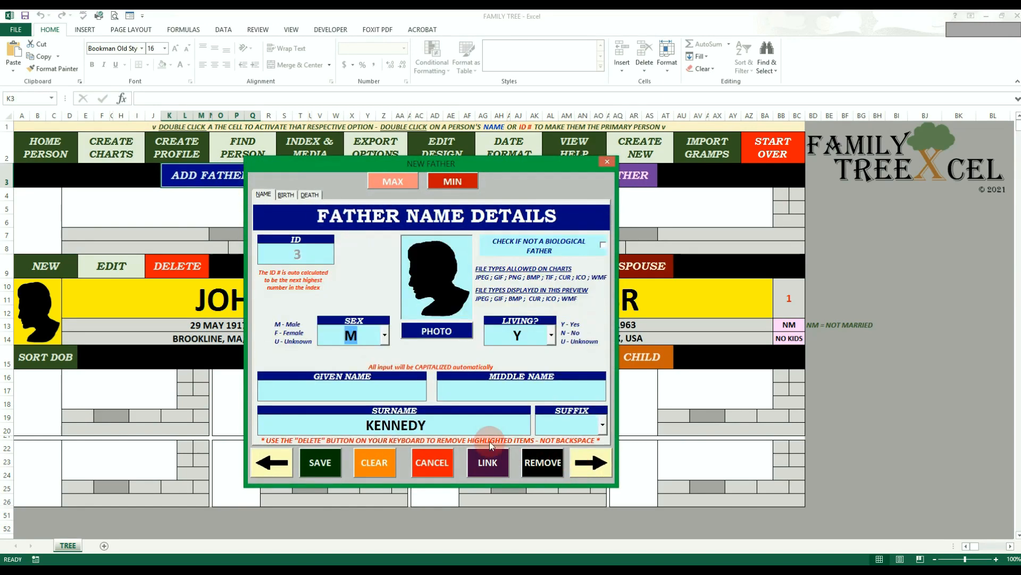
pyautogui.click(374, 385)
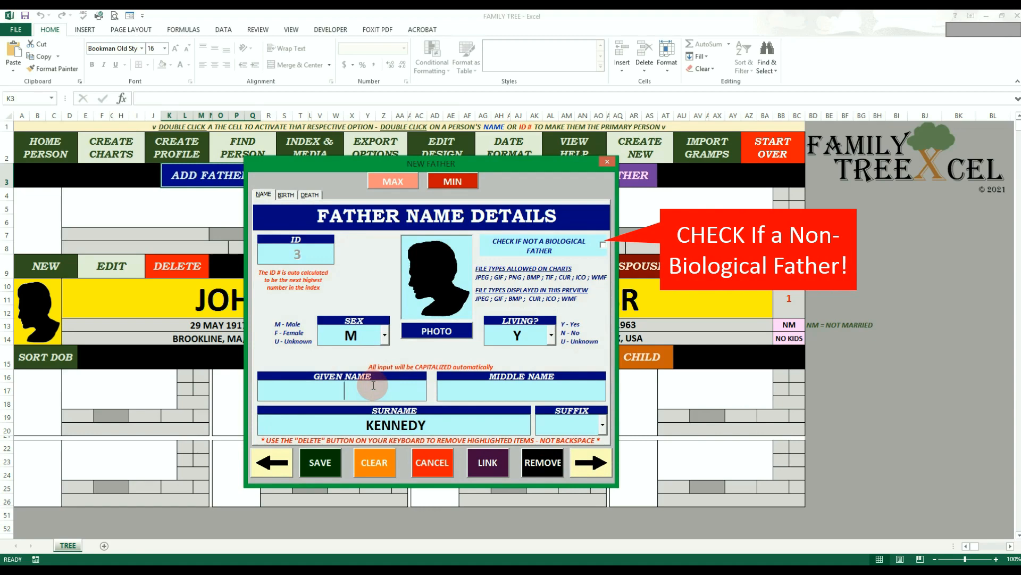
pyautogui.write('JOSpeh')
pyautogui.press('Tab')
pyautogui.write('PA')
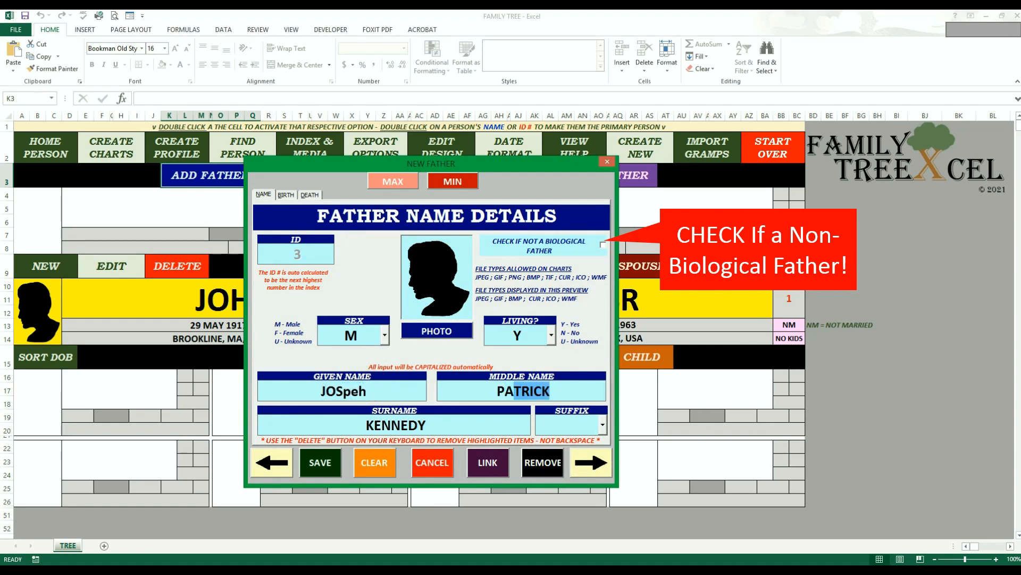
pyautogui.press('Tab')
pyautogui.press('Tab')
pyautogui.write('S')
pyautogui.press('Tab')
pyautogui.press('Return')
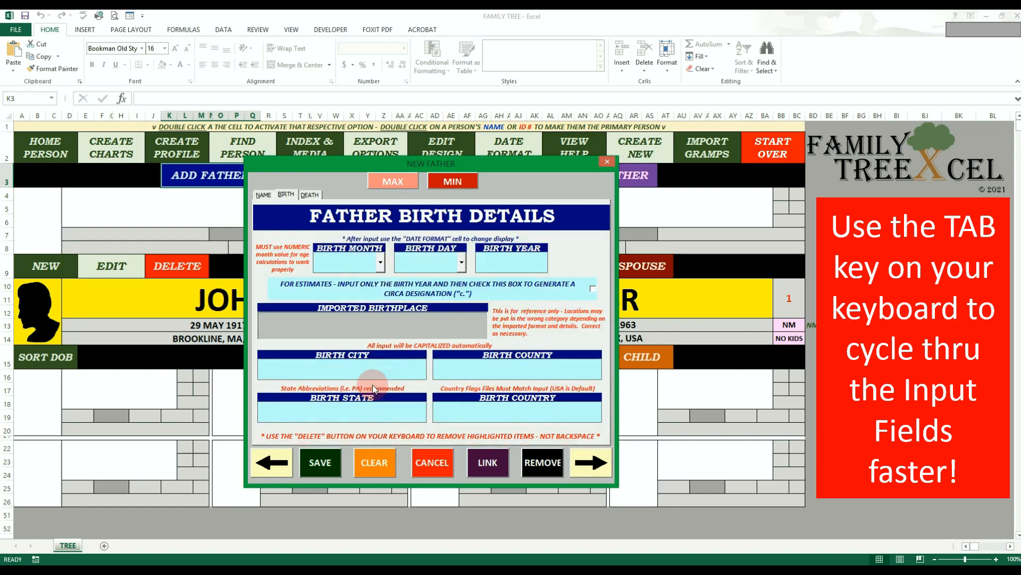
# Enter the father's birth month, day and year, and set his birthplace to Boston, MA, USA.
pyautogui.write('9')
pyautogui.press('Tab')
pyautogui.write('6')
pyautogui.press('Tab')
pyautogui.write('1888')
pyautogui.press('Tab')
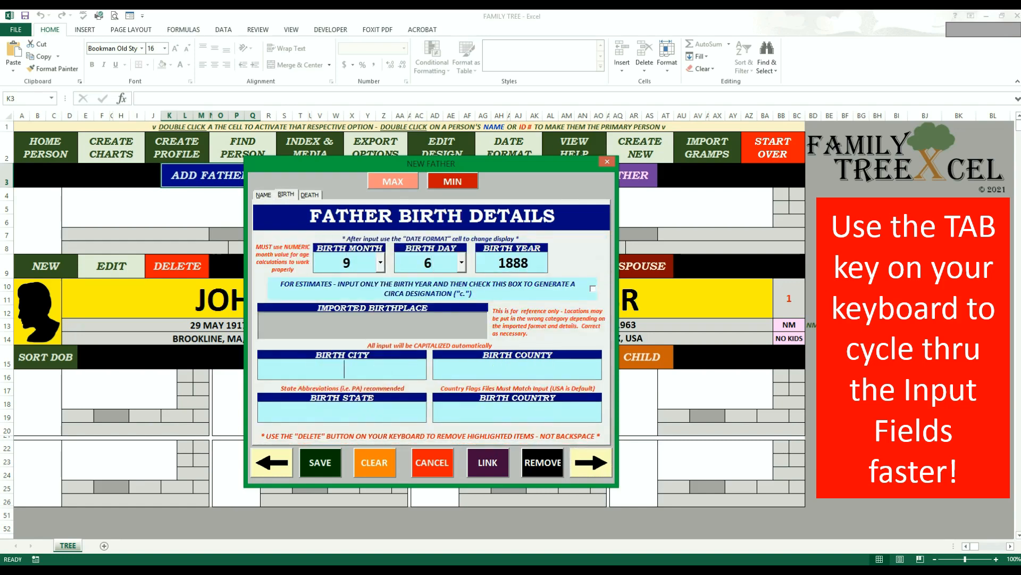
pyautogui.write('Boston')
pyautogui.press('Tab')
pyautogui.press('Tab')
pyautogui.write('M')
pyautogui.write('USA')
pyautogui.press('Tab')
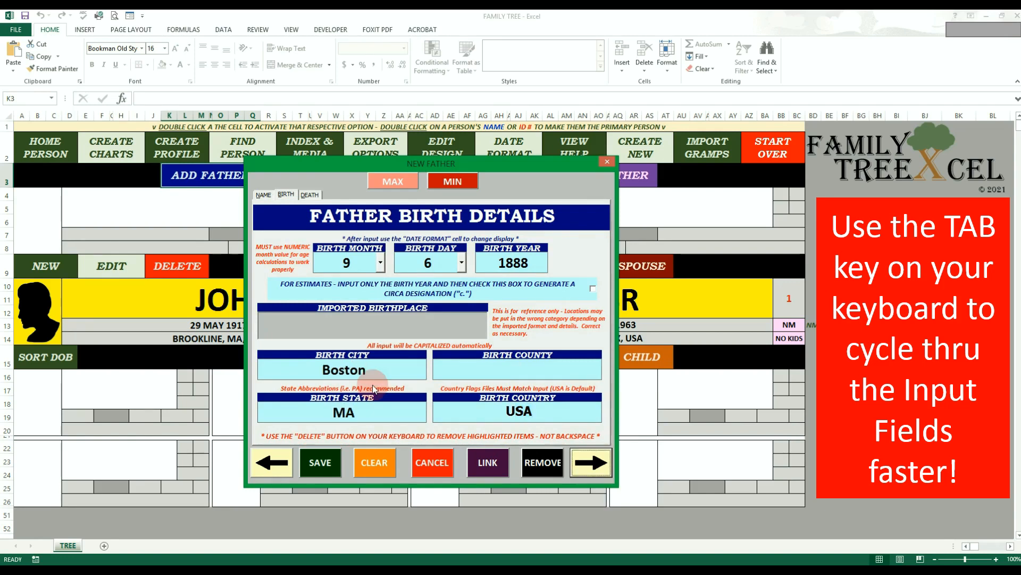
# Continue to the father's death details and set the death date to month 11, day 18, year 1969.
pyautogui.press('Return')
pyautogui.write('11')
pyautogui.press('Tab')
pyautogui.write('18')
pyautogui.press('Tab')
pyautogui.write('1969')
pyautogui.press('Tab')
# Set the father's place of death to Hyannis Port, MA, USA and save the father record.
pyautogui.write('hyan')
pyautogui.write('nnis port')
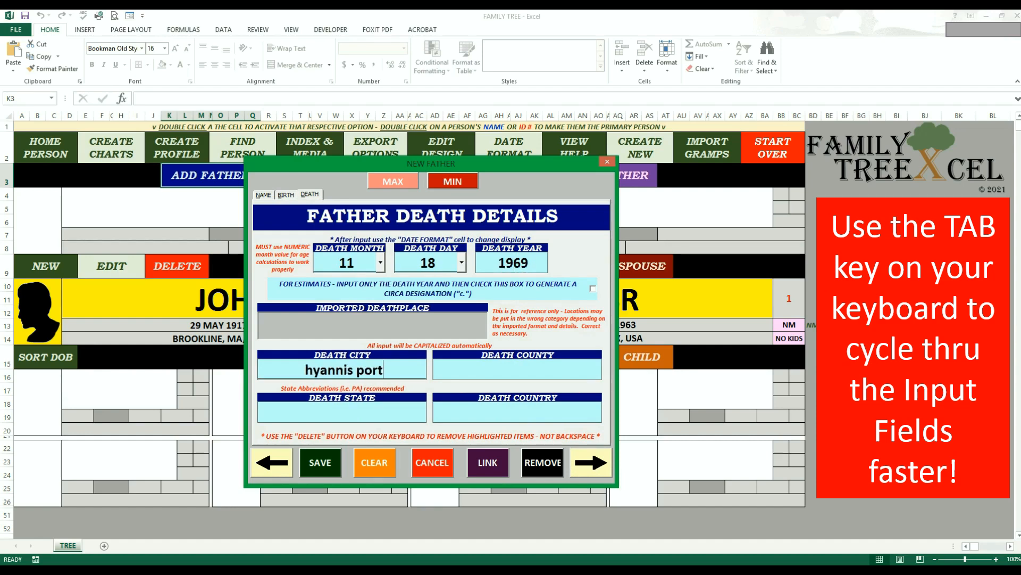
pyautogui.press('Tab')
pyautogui.write('MA')
pyautogui.press('Tab')
pyautogui.write('U')
pyautogui.press('Tab')
pyautogui.press('Tab')
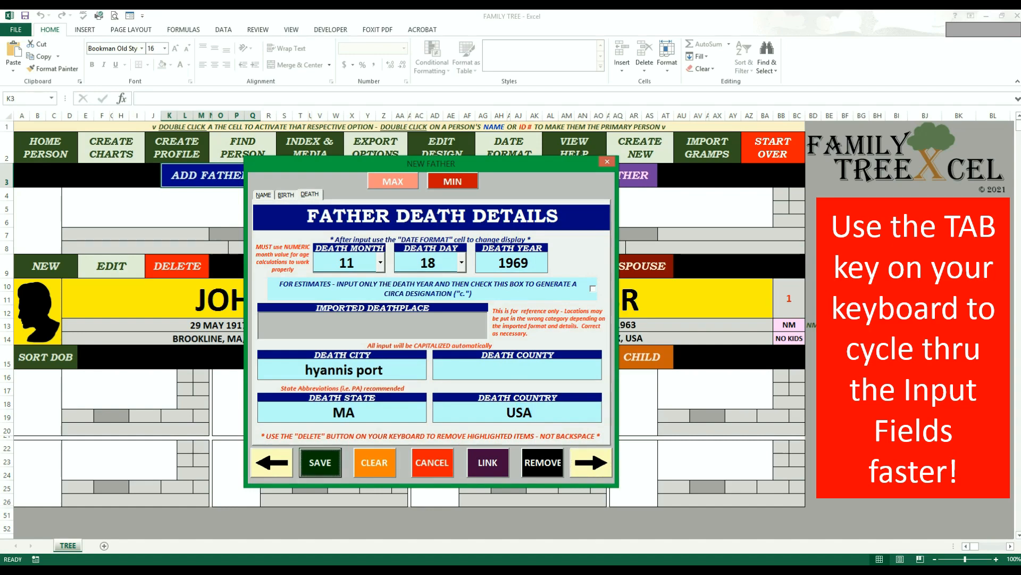
pyautogui.click(329, 457)
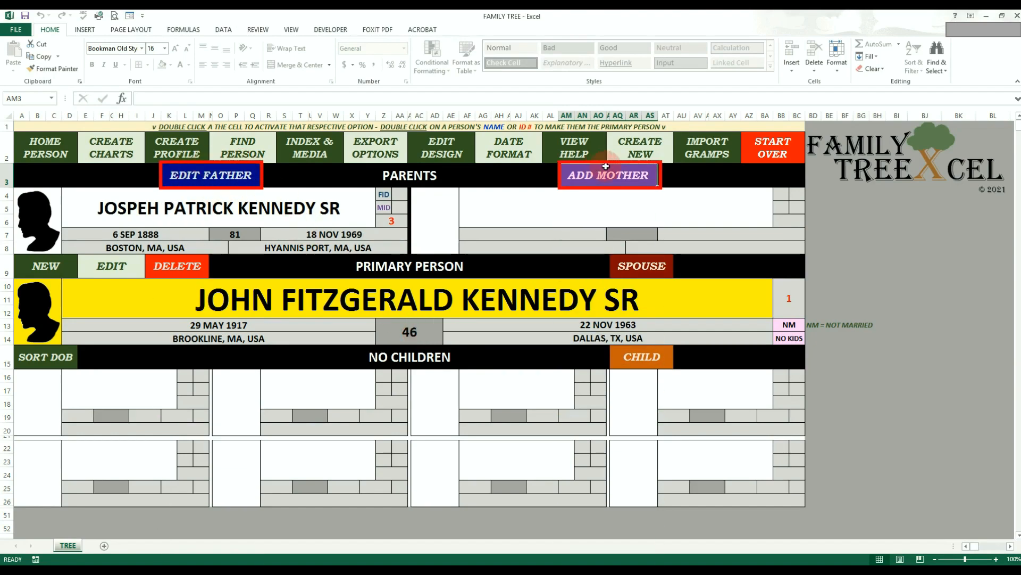
# Open the father's record for review, look through its name, birth and death pages, and close it without changes.
pyautogui.doubleClick(241, 174)
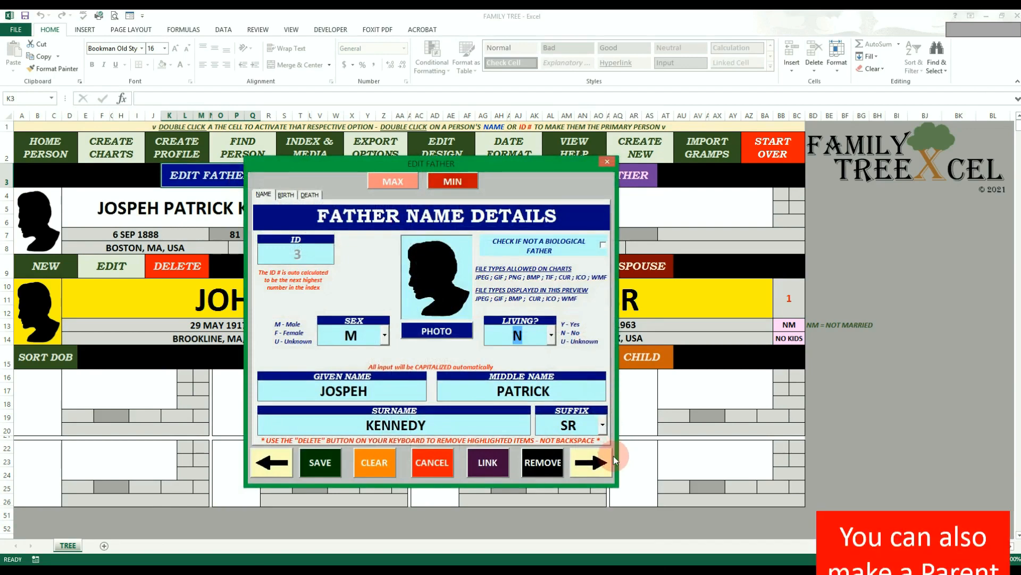
pyautogui.click(601, 464)
pyautogui.click(600, 466)
pyautogui.click(600, 467)
pyautogui.click(600, 466)
pyautogui.click(599, 467)
pyautogui.click(599, 466)
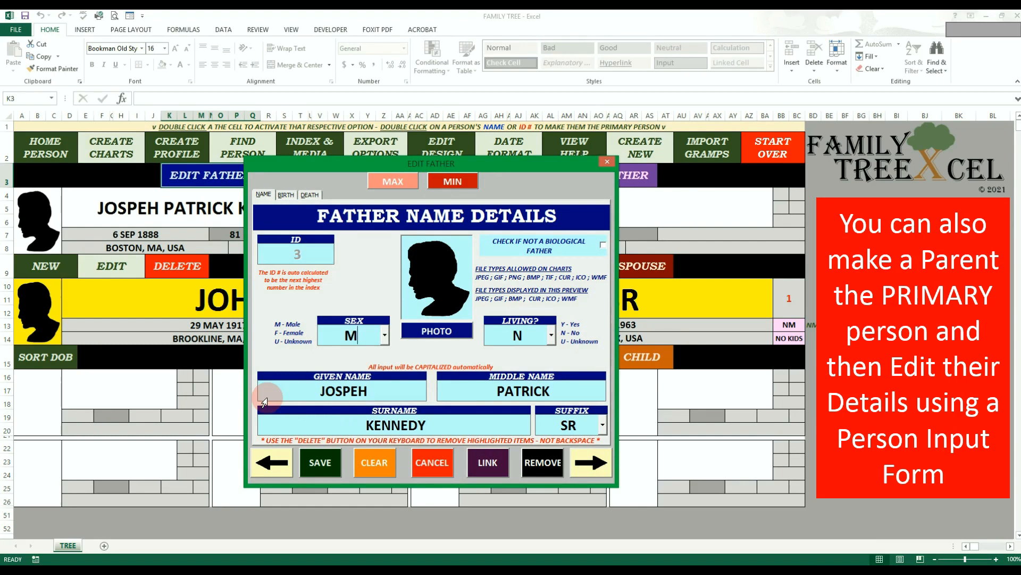
pyautogui.click(608, 162)
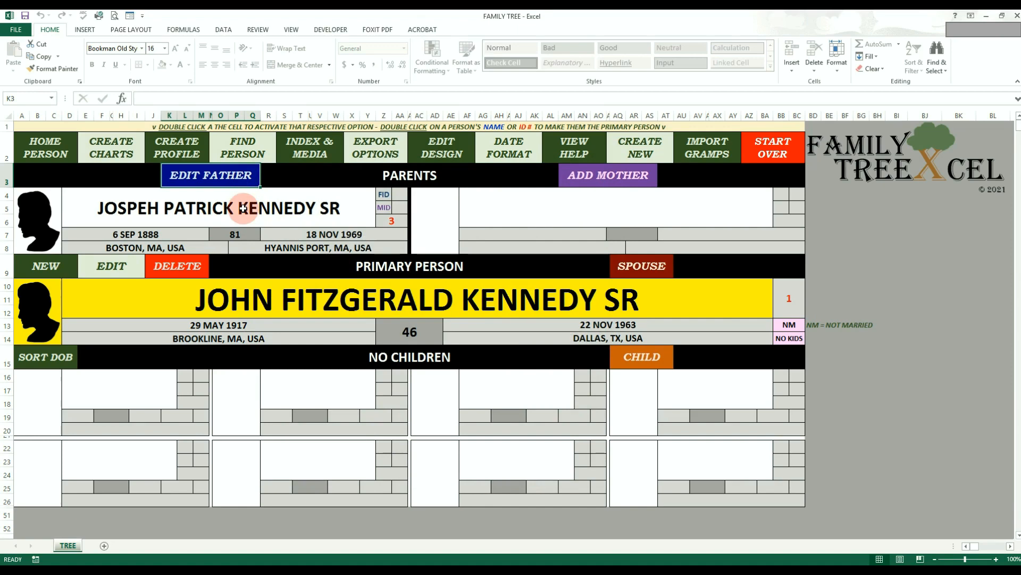
# Unlink Jospeh Patrick Kennedy Sr as the primary person's father and confirm the removal.
pyautogui.doubleClick(229, 180)
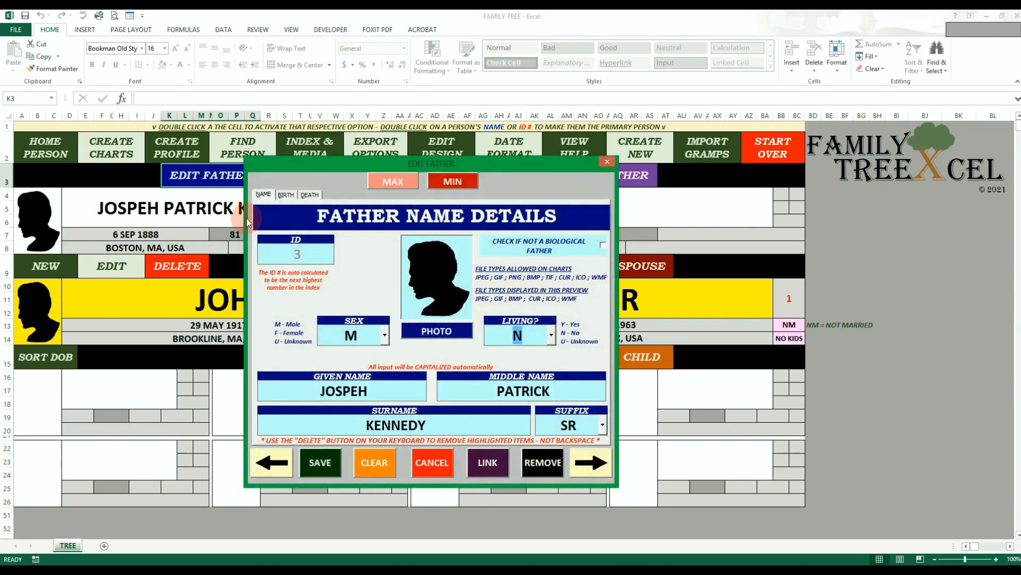
pyautogui.click(540, 464)
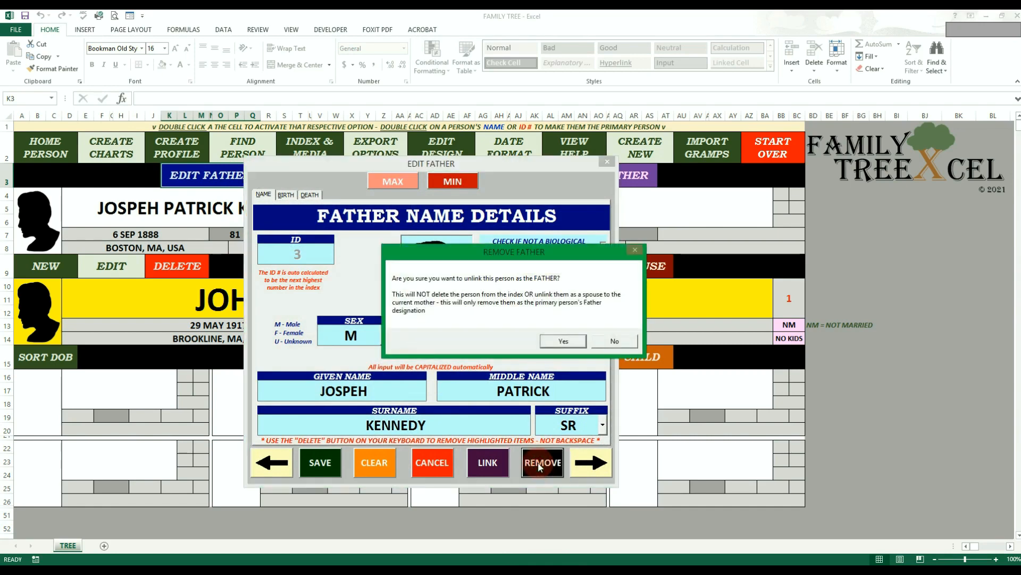
pyautogui.click(553, 345)
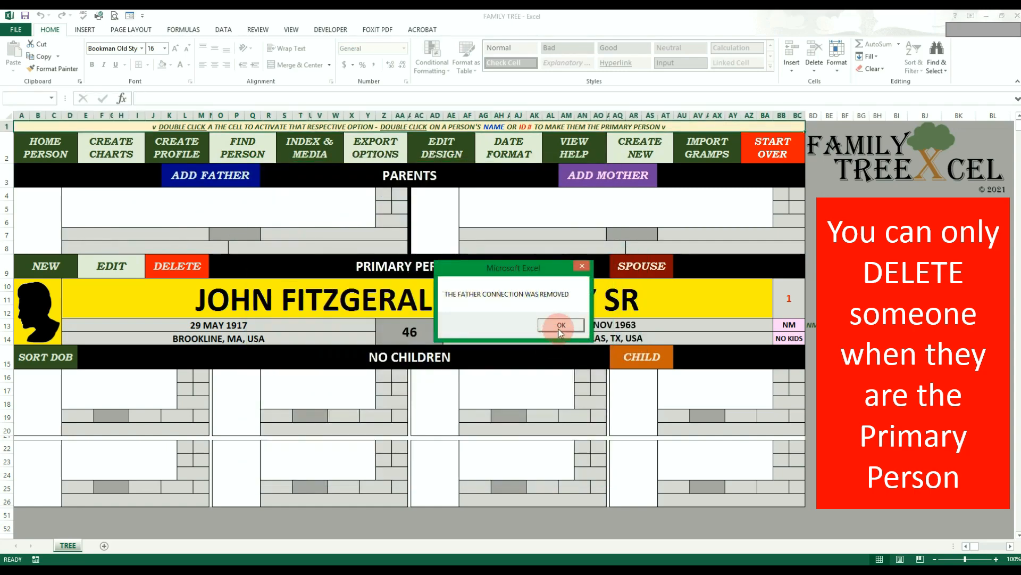
pyautogui.click(561, 326)
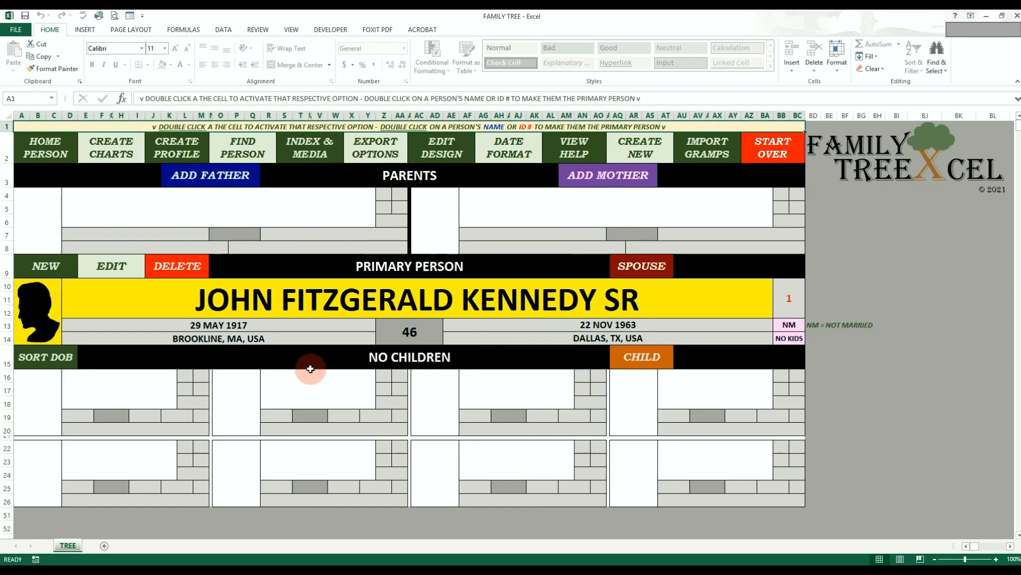
# Link the existing person Jospeh Patrick Kennedy Sr (ID 3) as the primary person's father and save the record.
pyautogui.doubleClick(212, 176)
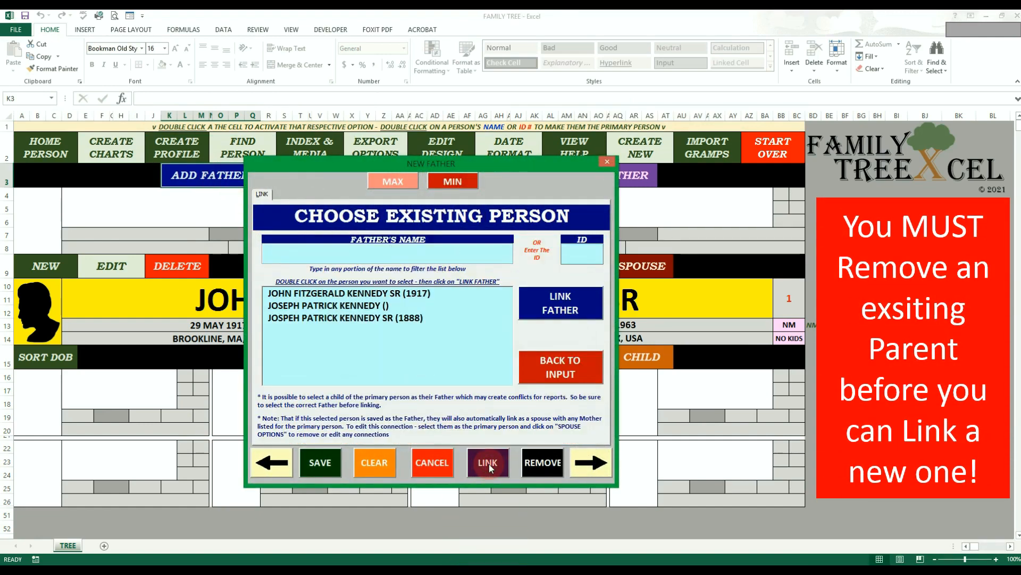
pyautogui.doubleClick(368, 321)
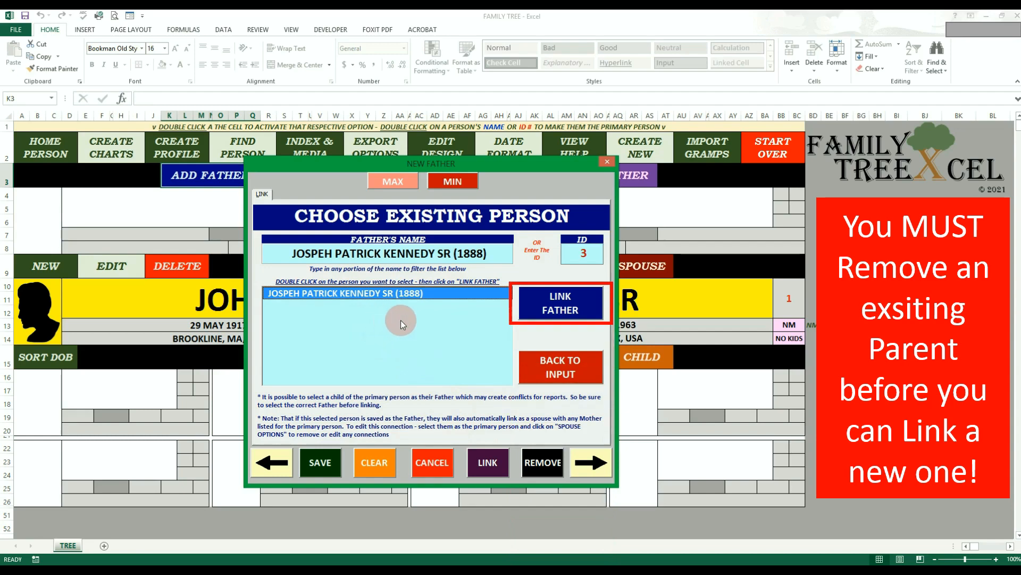
pyautogui.click(546, 312)
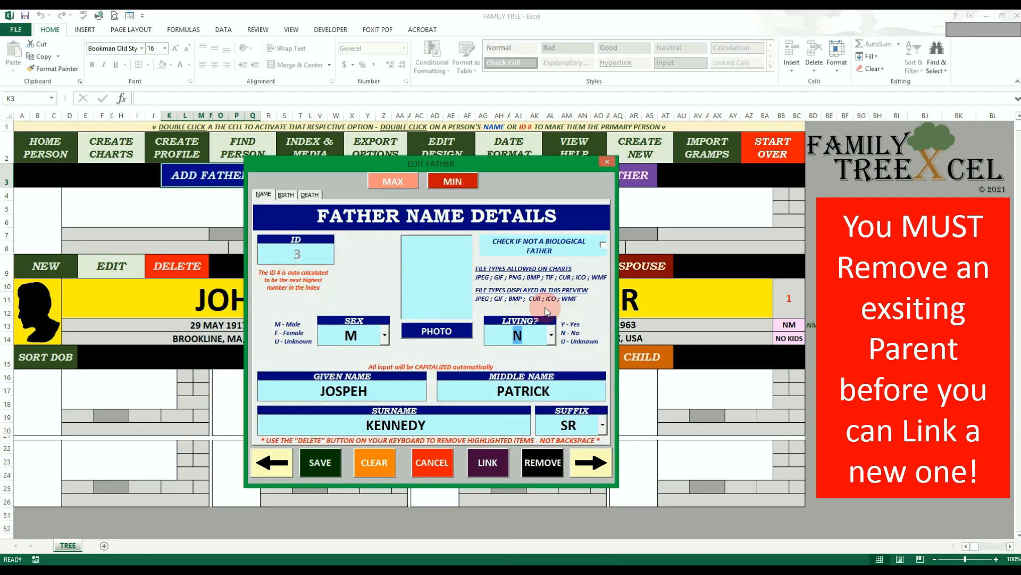
pyautogui.click(336, 467)
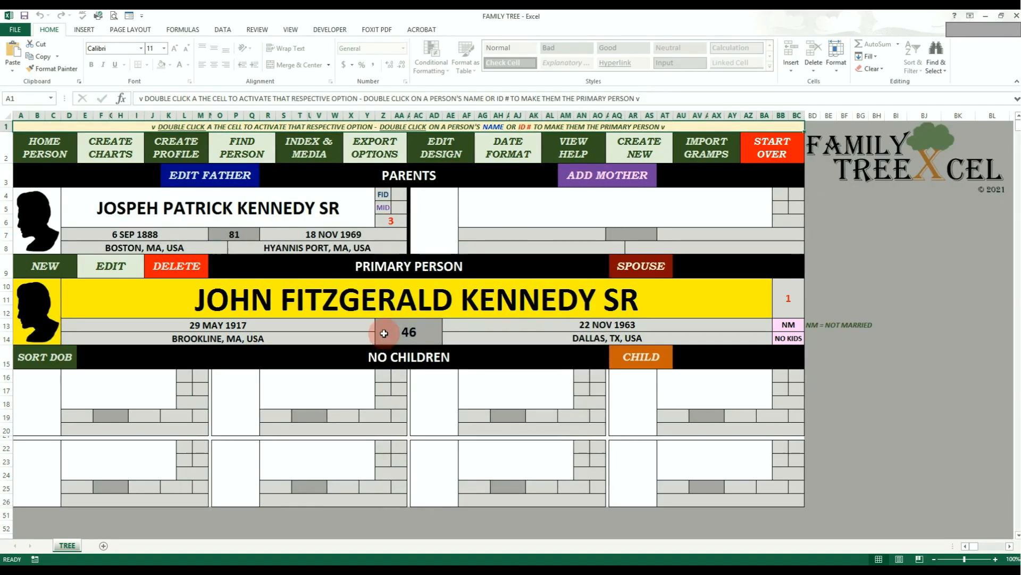
# Start a mother record for the primary person named Rose Elizabeth Fitzgerald and continue to the birth details.
pyautogui.doubleClick(641, 180)
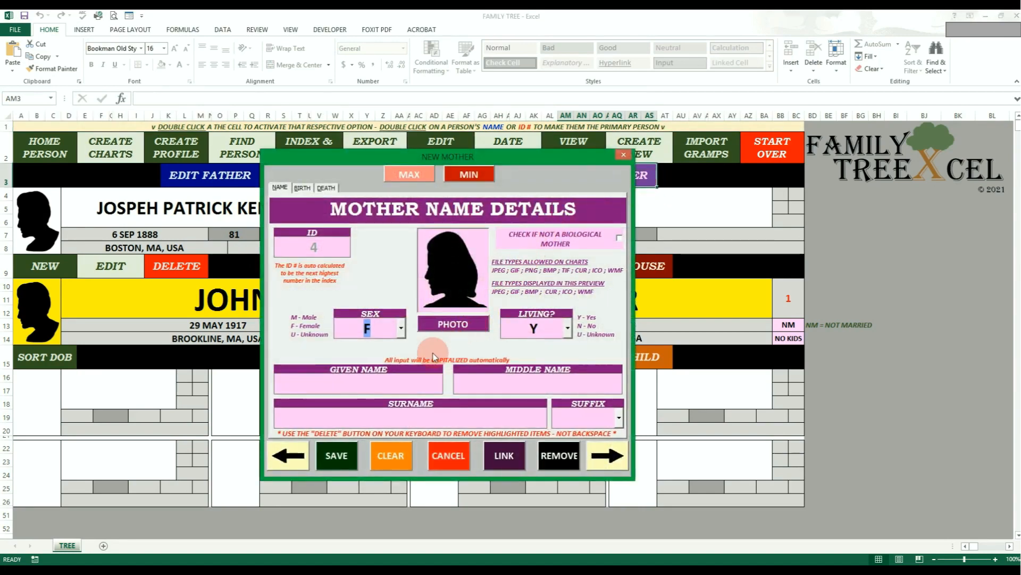
pyautogui.press('Tab')
pyautogui.press('Tab')
pyautogui.press('Tab')
pyautogui.write('Rose')
pyautogui.press('Tab')
pyautogui.write('Elizabeth')
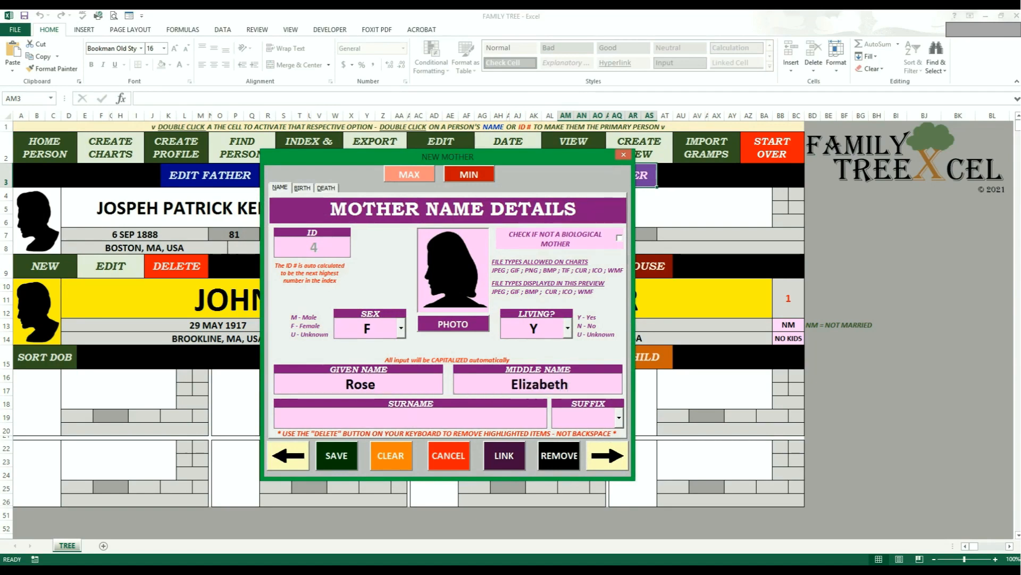
pyautogui.press('Tab')
pyautogui.write('fitzgerald')
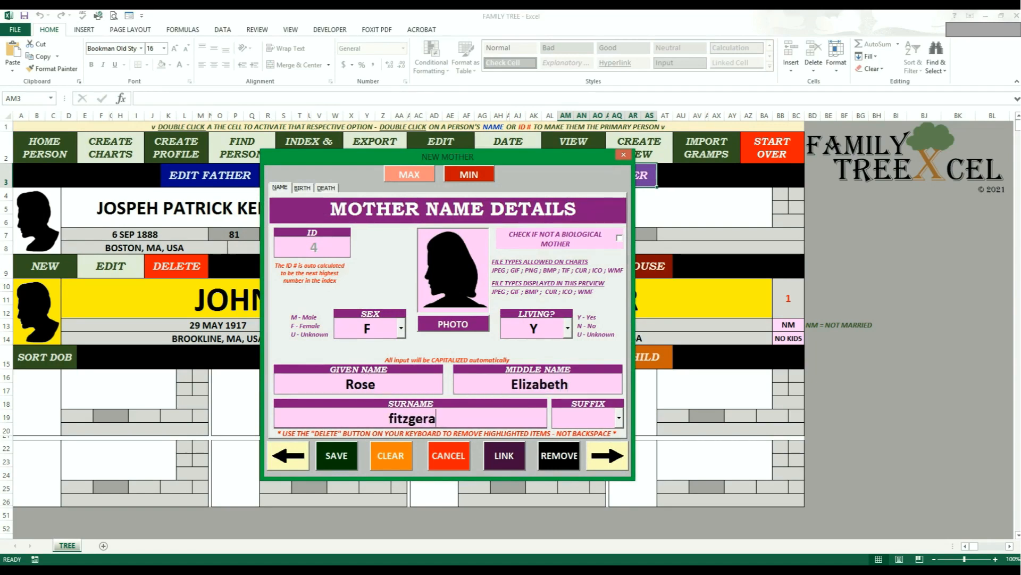
pyautogui.press('Tab')
pyautogui.press('Tab')
# Enter the mother's birth month, day and year, set her birthplace to Boston, MA, USA, and continue to the death details.
pyautogui.write('7')
pyautogui.press('Tab')
pyautogui.write('22')
pyautogui.press('Tab')
pyautogui.write('1890')
pyautogui.press('Tab')
pyautogui.write('BOSTON')
pyautogui.press('Tab')
pyautogui.press('Tab')
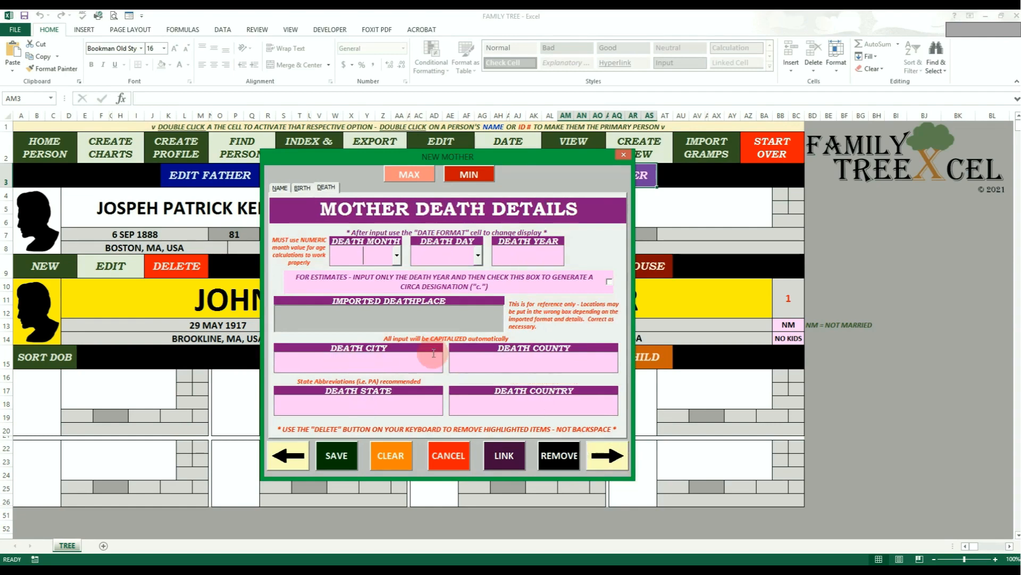
# Set the mother's death date to month 1, day 22, year 1995 in Hyannis Port, MA, USA, and save the record.
pyautogui.write('1\t22\t1995')
pyautogui.press('Tab')
pyautogui.write('HYANNIS PORT')
pyautogui.press('Tab')
pyautogui.write('MA')
pyautogui.press('Tab')
pyautogui.write('U')
pyautogui.click(330, 452)
# Make the father the primary person and review his spouse record, including the option to unlink her.
pyautogui.doubleClick(348, 213)
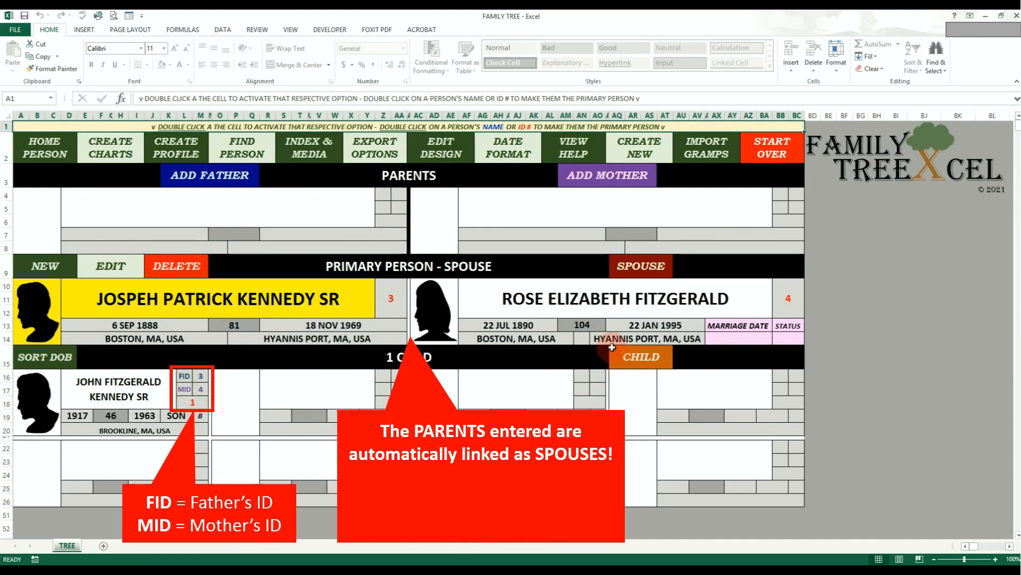
pyautogui.doubleClick(647, 272)
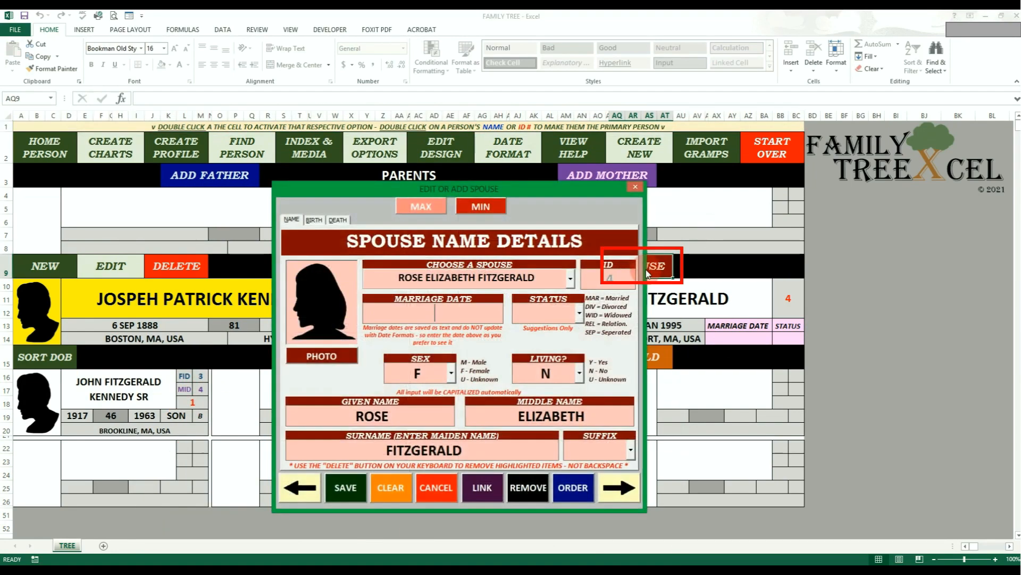
pyautogui.click(540, 489)
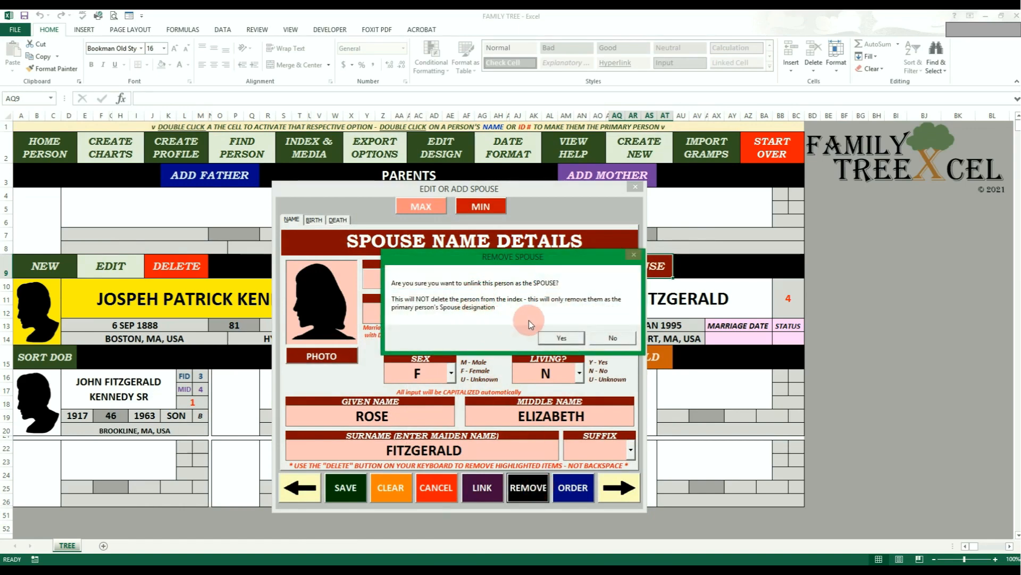
pyautogui.click(609, 339)
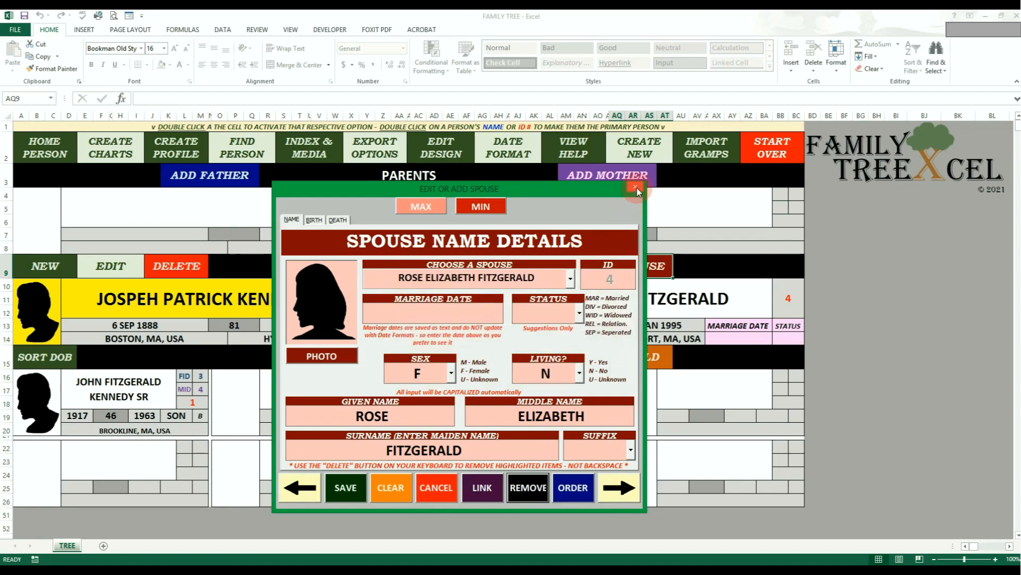
pyautogui.click(635, 187)
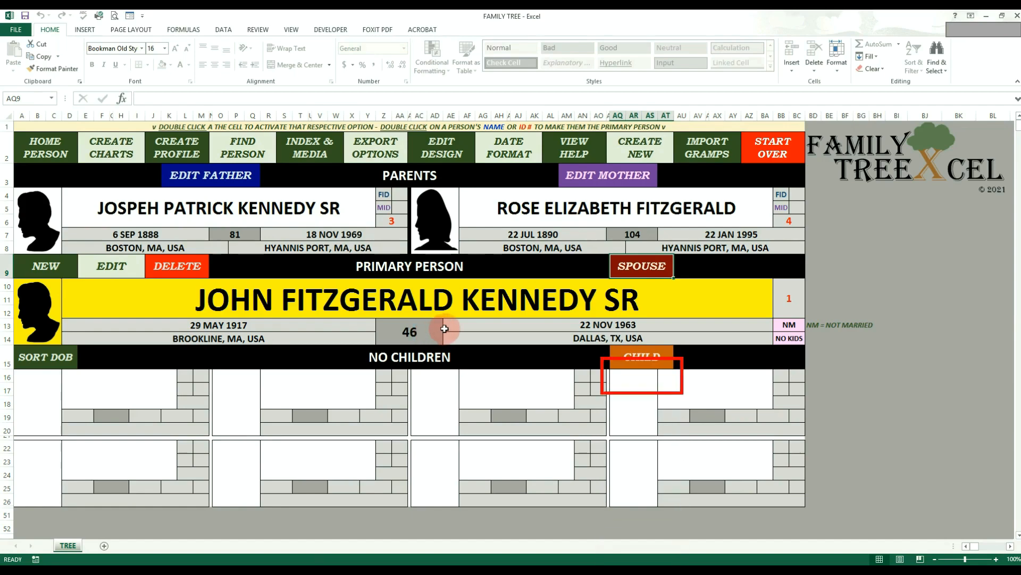
# Start a spouse record for John Fitzgerald Kennedy Sr named Jacqueline Lee Bouvier and continue to the birth details.
pyautogui.doubleClick(649, 270)
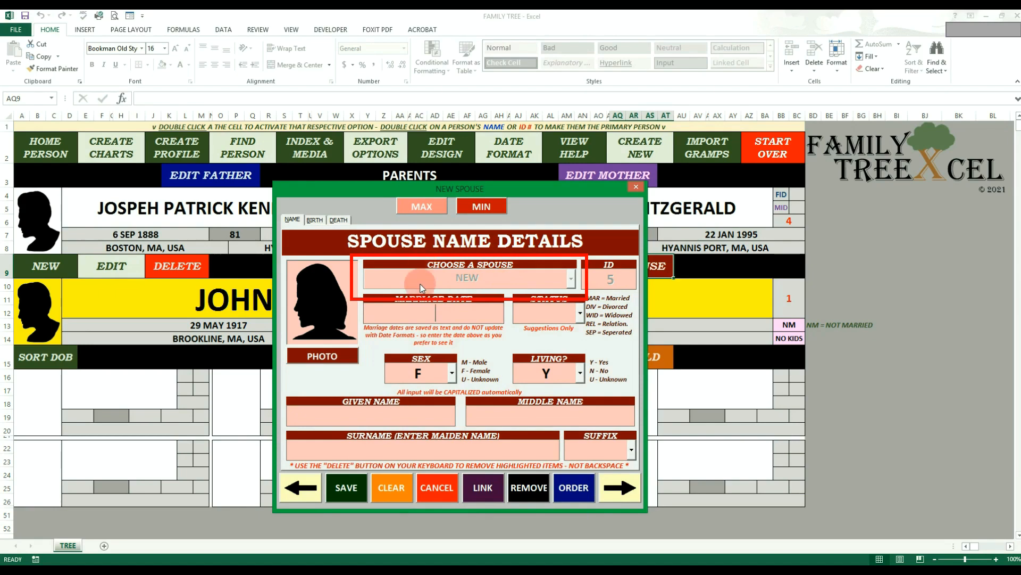
pyautogui.click(431, 414)
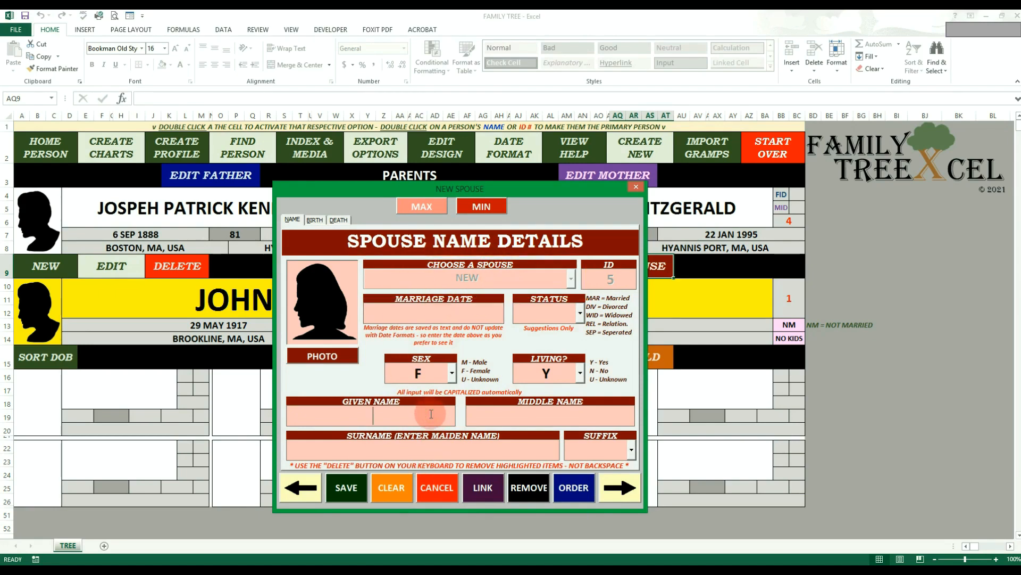
pyautogui.write('Jacqueline')
pyautogui.press('Tab')
pyautogui.write('lee')
pyautogui.press('Tab')
pyautogui.write('bo')
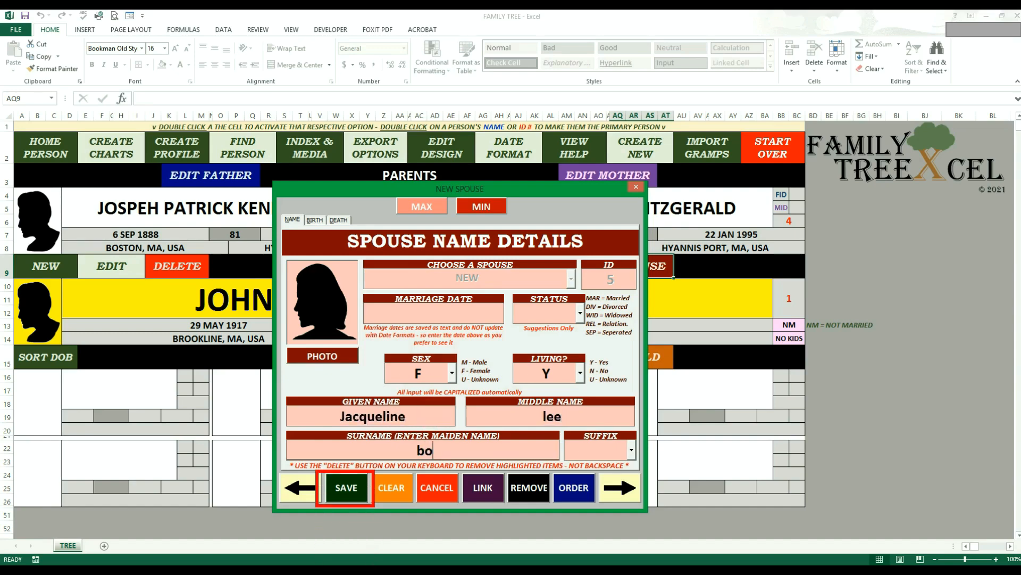
pyautogui.write('uvier')
pyautogui.press('Tab')
pyautogui.press('Tab')
pyautogui.press('Tab')
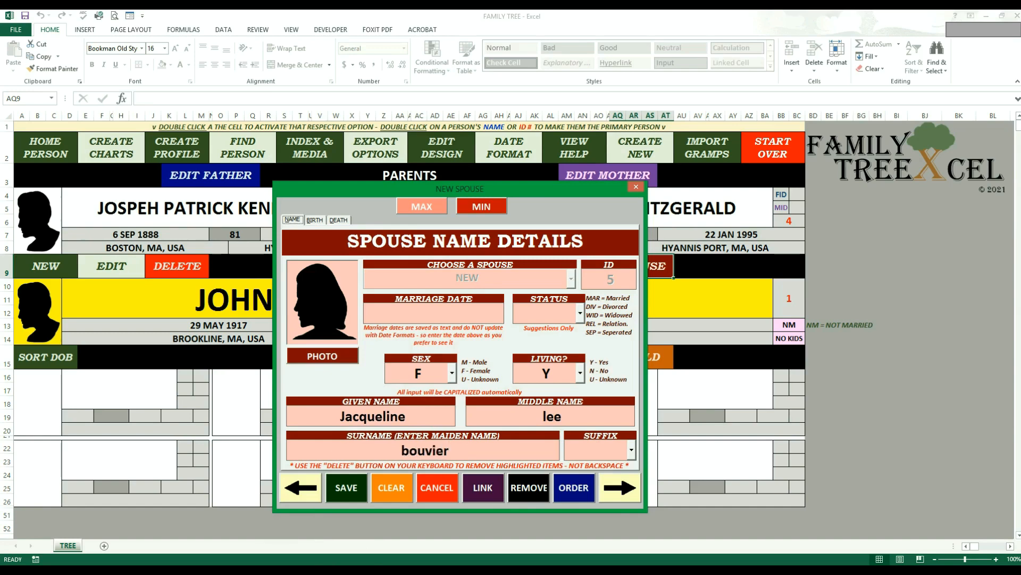
pyautogui.press('Return')
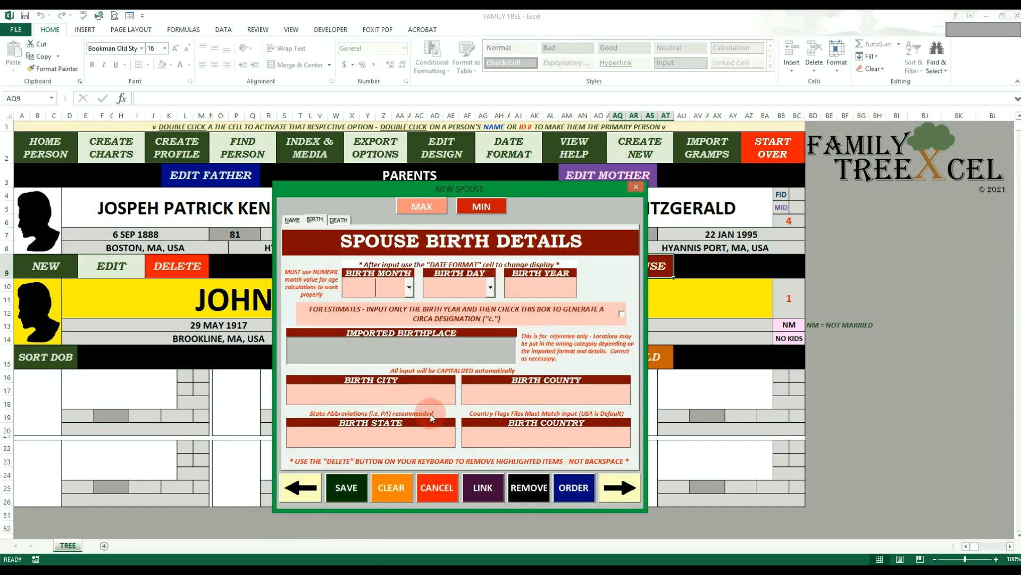
# Enter the spouse's birth month, day and year, set her birthplace to Southampton, NY, USA, and continue to the death details.
pyautogui.write('728')
pyautogui.press('Tab')
pyautogui.write('1929')
pyautogui.press('Tab')
pyautogui.write('southampton')
pyautogui.press('Tab')
pyautogui.write('ny')
pyautogui.press('Tab')
pyautogui.press('Tab')
pyautogui.press('Tab')
pyautogui.press('Return')
# Set the spouse's death date to month 5, day 19, year 1994 in New York, NY, USA, and save the record.
pyautogui.write('519')
pyautogui.press('Tab')
pyautogui.write('1994new york')
pyautogui.press('Tab')
pyautogui.write('ny')
pyautogui.press('Tab')
pyautogui.press('Tab')
pyautogui.press('Tab')
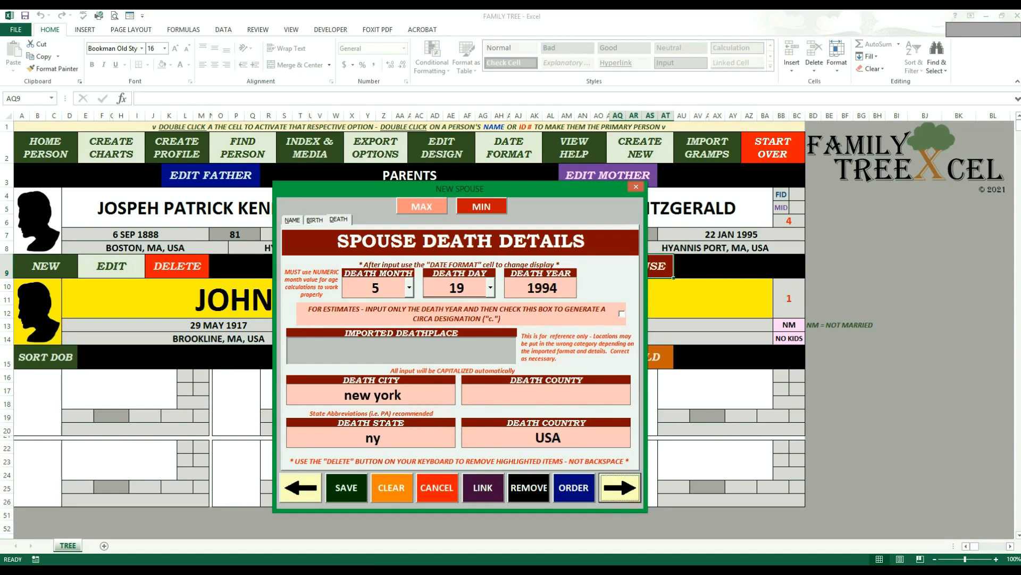
pyautogui.click(346, 487)
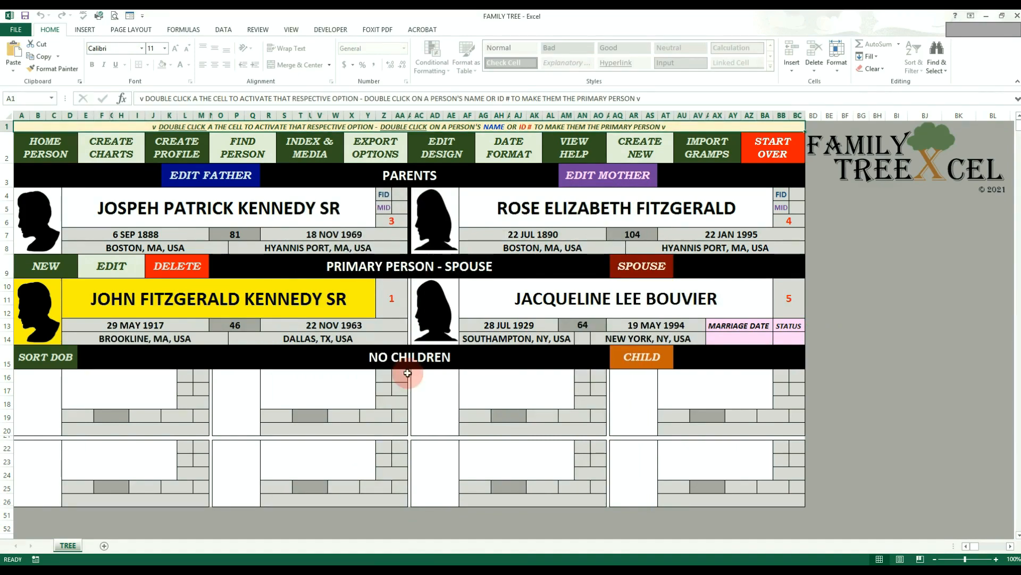
# Set the marriage date of Jacqueline Lee Bouvier's spouse record to 12 Sep 1953 with status WID, and save it.
pyautogui.doubleClick(643, 271)
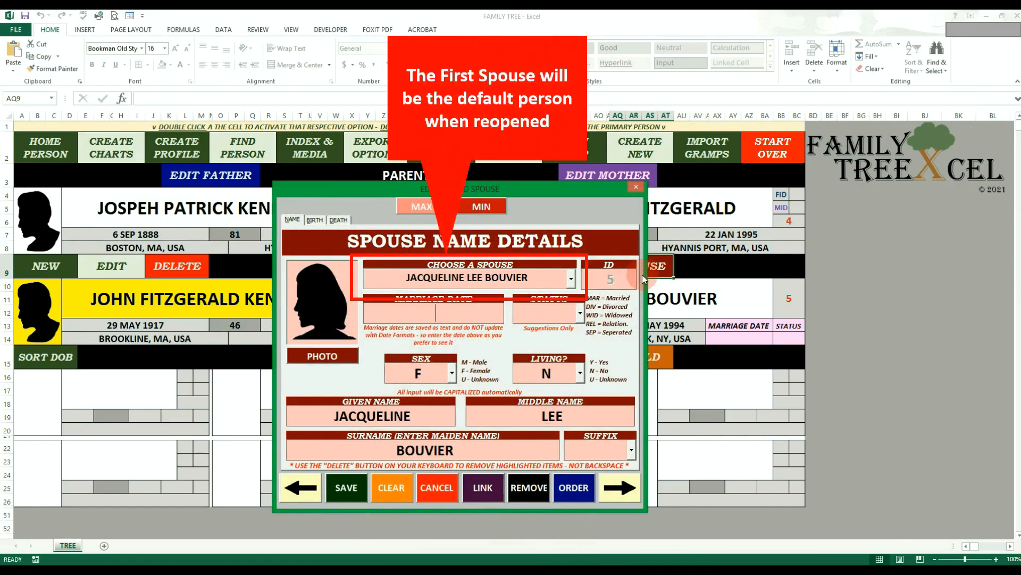
pyautogui.write('12 sep 1953')
pyautogui.press('Tab')
pyautogui.write('W')
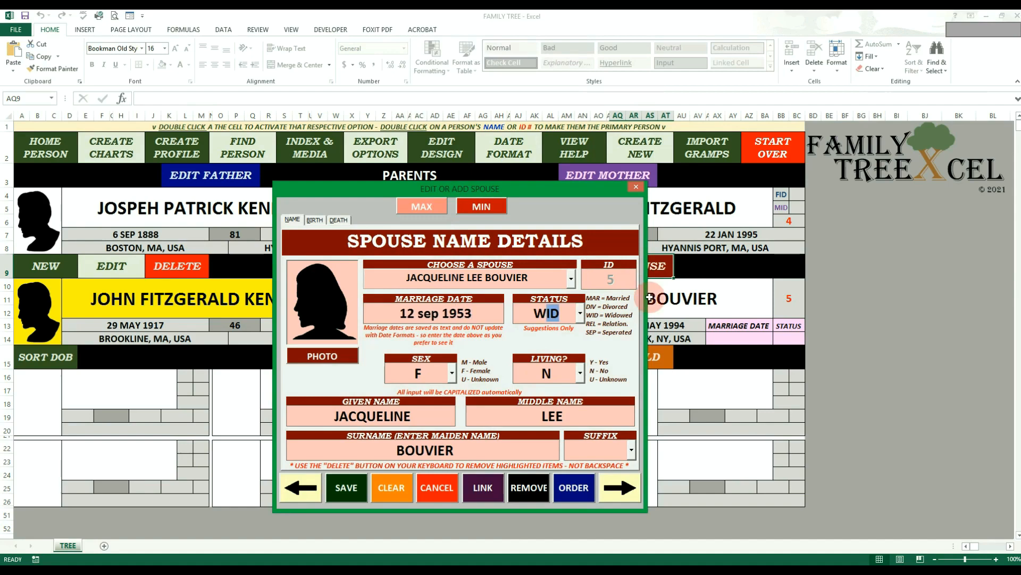
pyautogui.click(345, 485)
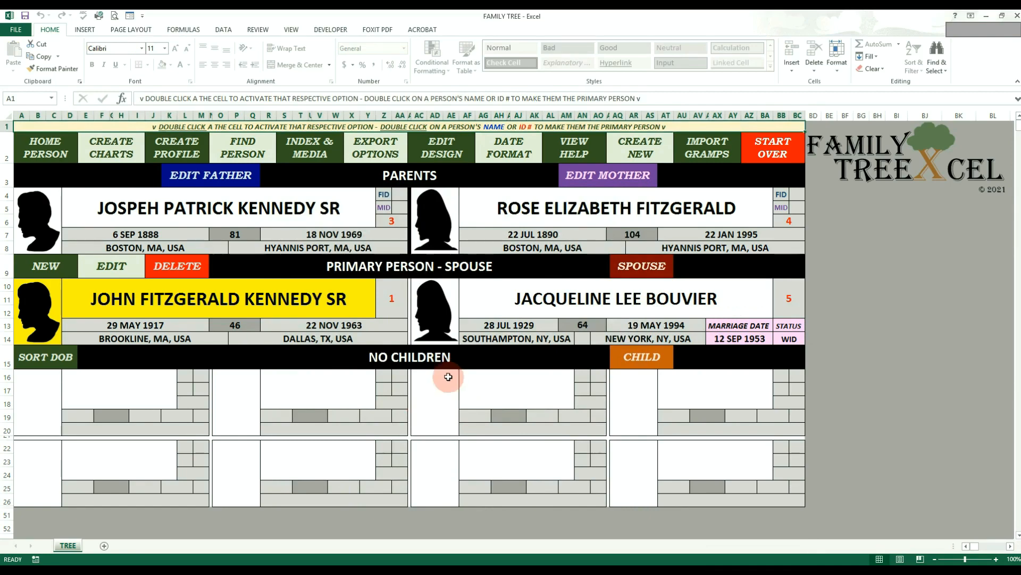
# Make Jacqueline Lee Bouvier the primary person and start a new additional spouse record for her.
pyautogui.doubleClick(534, 303)
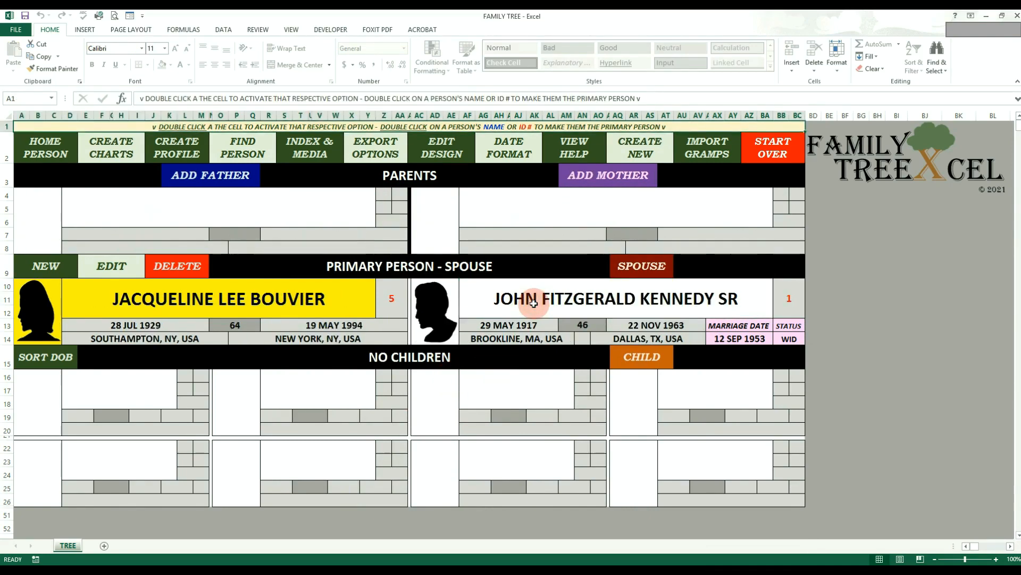
pyautogui.doubleClick(625, 271)
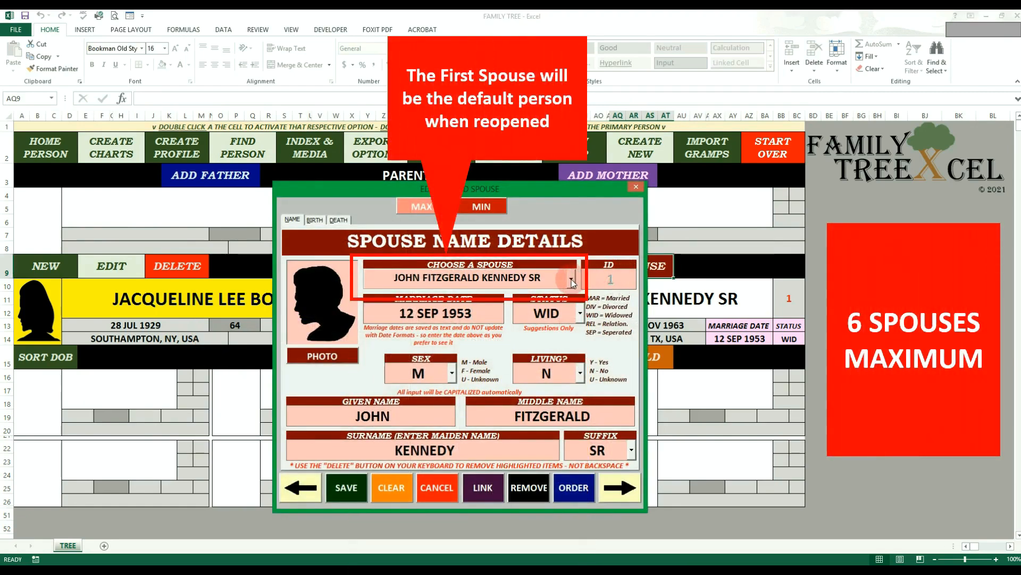
pyautogui.click(571, 279)
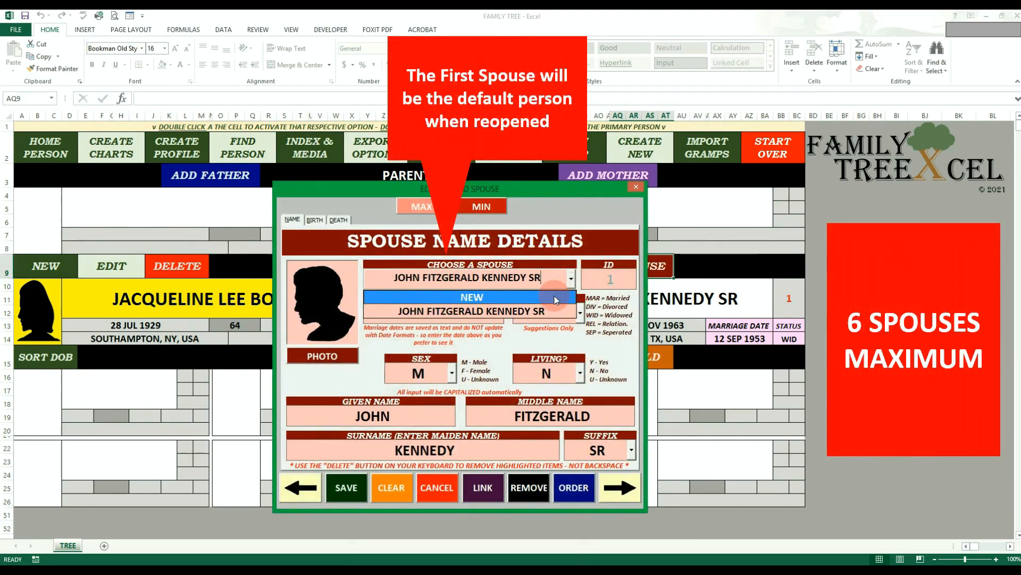
pyautogui.click(556, 299)
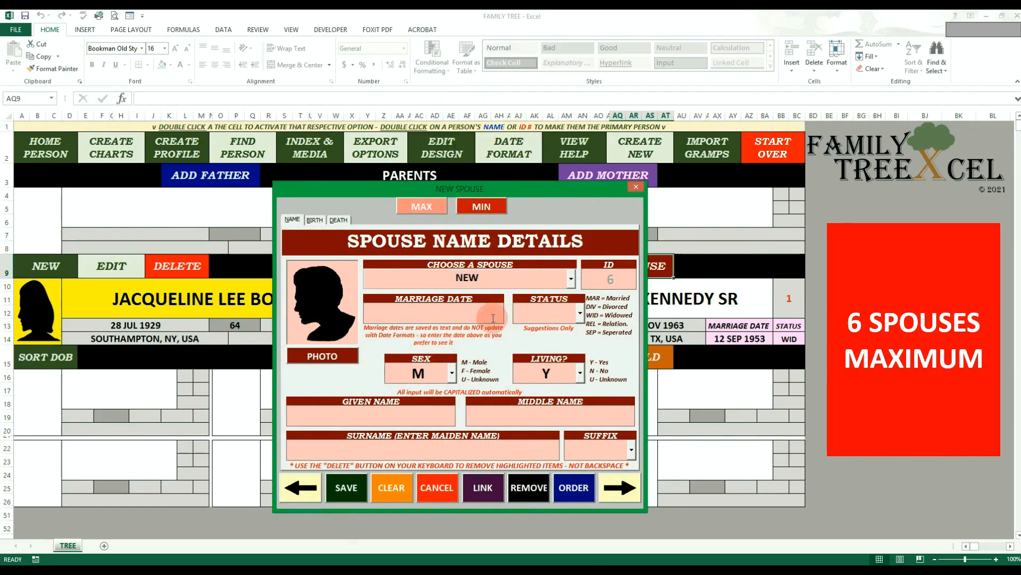
# Name the new spouse Aristotle Socrates Onassis and continue to the birth details.
pyautogui.click(424, 418)
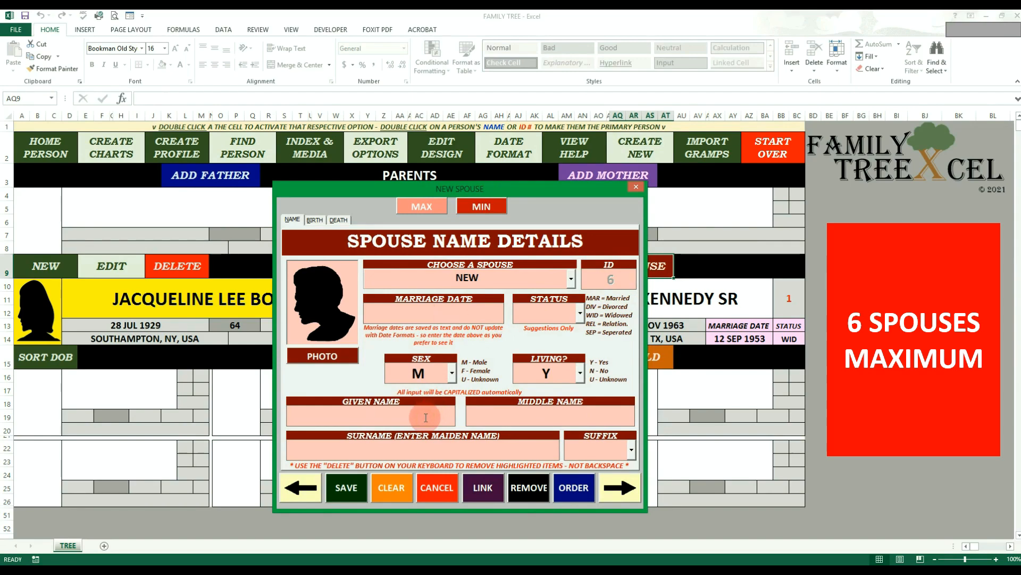
pyautogui.write('aristotle')
pyautogui.press('Tab')
pyautogui.write('s')
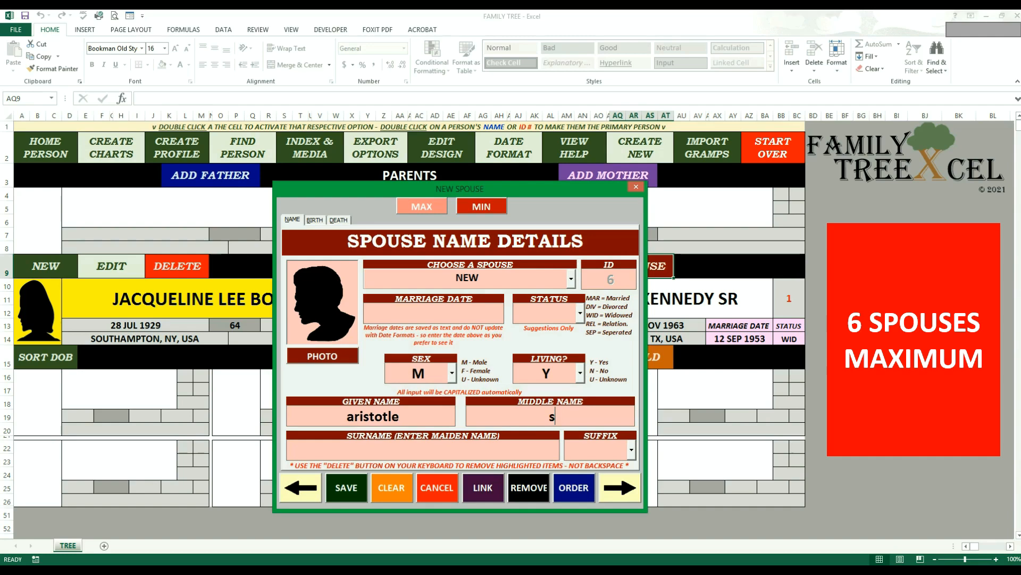
pyautogui.write('ocrates')
pyautogui.press('Tab')
pyautogui.write('onassis')
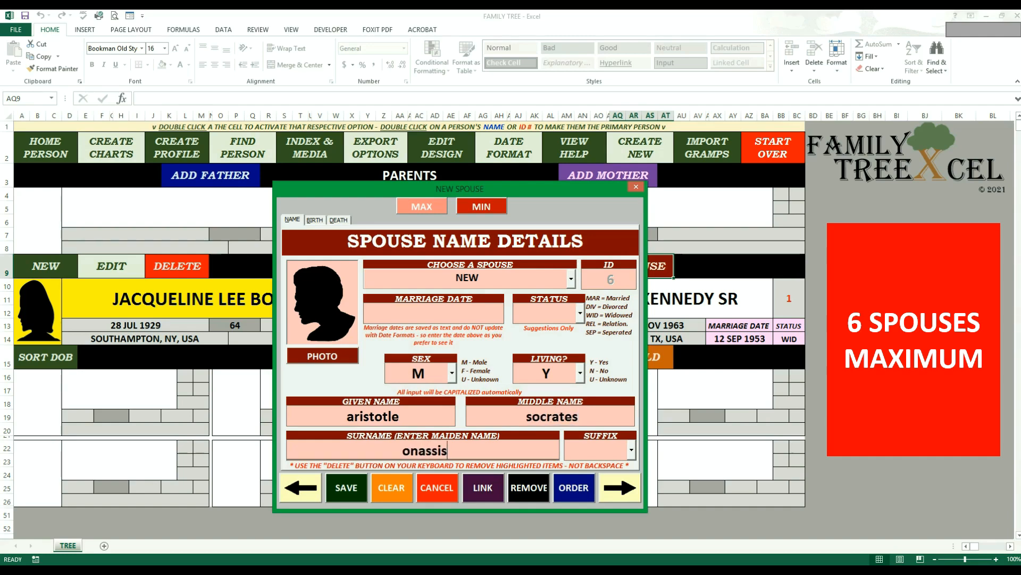
pyautogui.press('Tab')
pyautogui.press('Tab')
pyautogui.press('Tab')
pyautogui.press('Return')
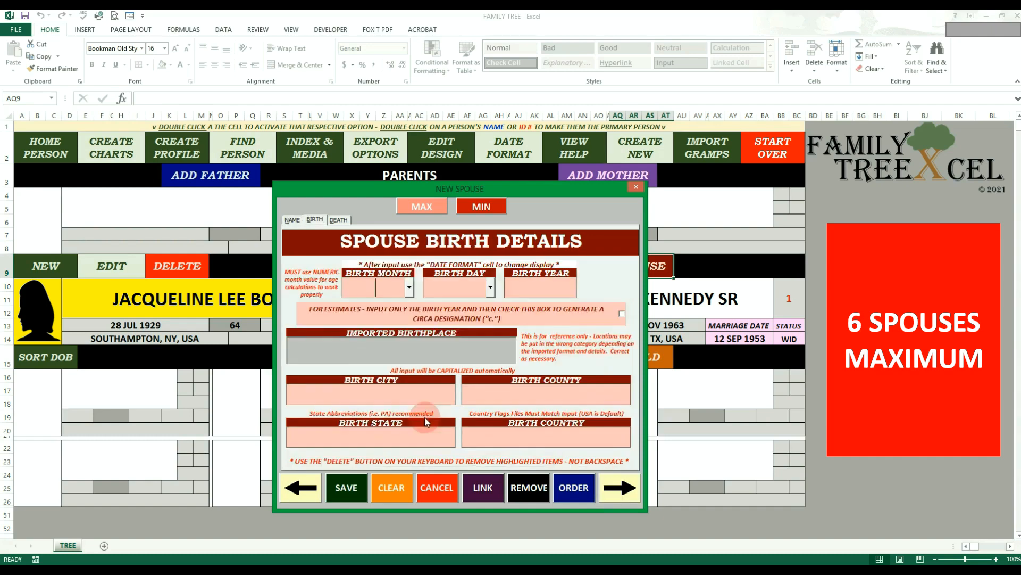
# Enter the new spouse's birth month, day and year, set the birth country to Ottaman Empire, and continue to the death details.
pyautogui.write('1')
pyautogui.press('Tab')
pyautogui.write('20')
pyautogui.press('Tab')
pyautogui.write('1906')
pyautogui.press('Tab')
pyautogui.press('Tab')
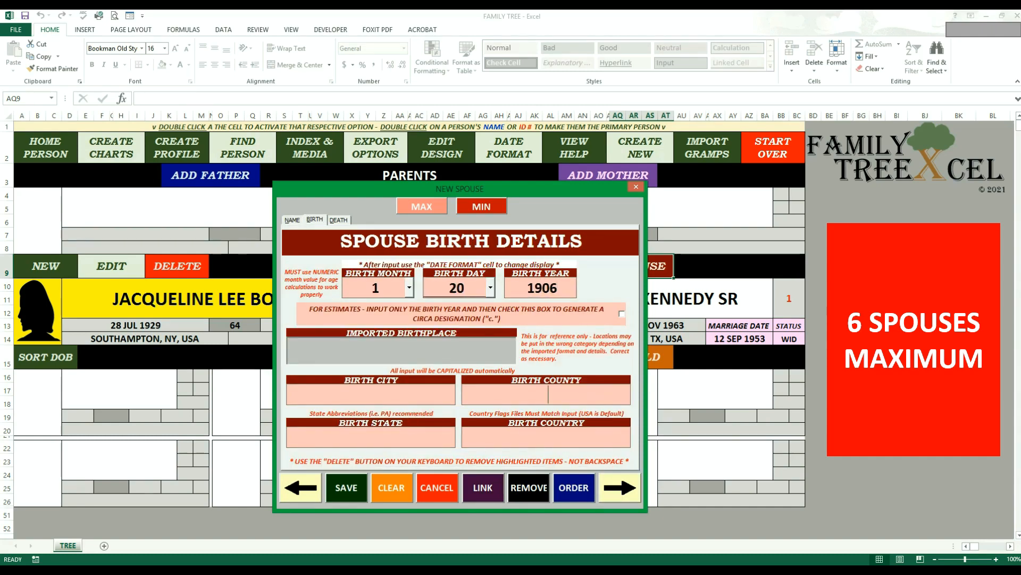
pyautogui.press('Tab')
pyautogui.write('ottaman empire')
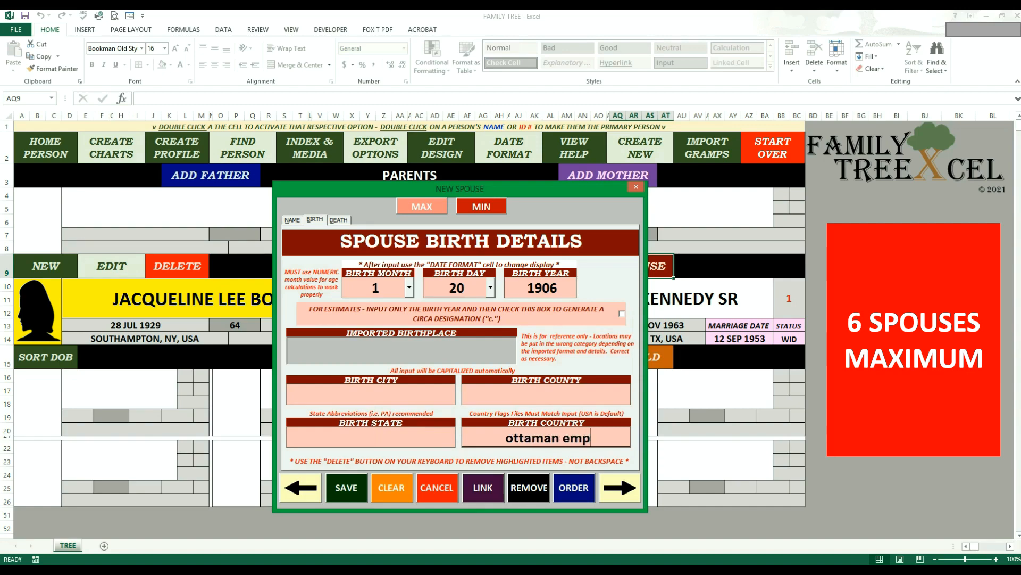
pyautogui.press('Tab')
pyautogui.press('Return')
# Set the new spouse's death date to month 3, day 15, year 1975 with France as the country, and save the record.
pyautogui.write('3')
pyautogui.press('Tab')
pyautogui.write('15')
pyautogui.press('Tab')
pyautogui.write('1975')
pyautogui.press('Tab')
pyautogui.press('Tab')
pyautogui.press('Tab')
pyautogui.write('france')
pyautogui.press('Tab')
pyautogui.press('Tab')
pyautogui.press('Return')
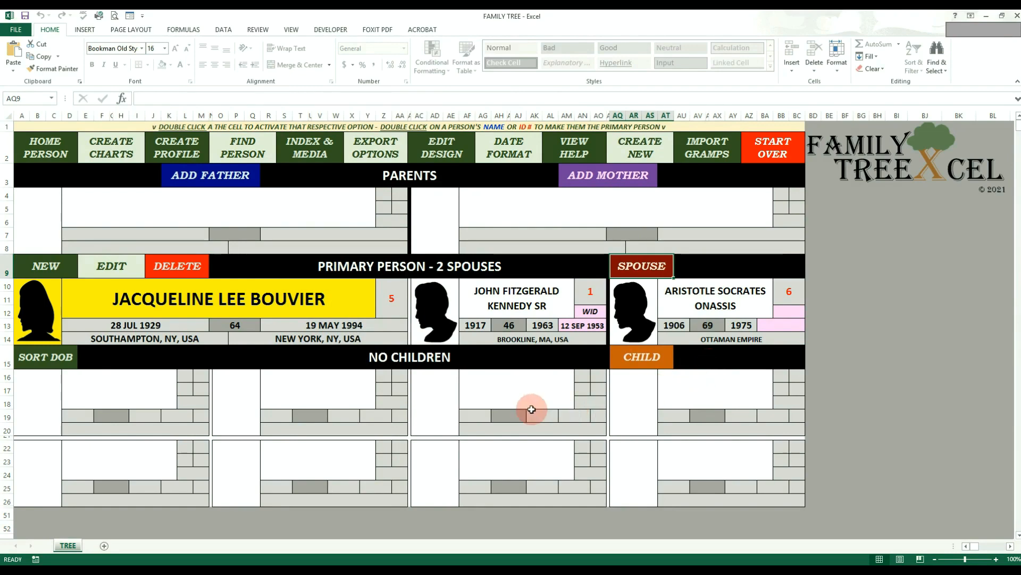
# Edit Aristotle Socrates Onassis's spouse record to set his birth city to Karatas, and save it.
pyautogui.doubleClick(656, 264)
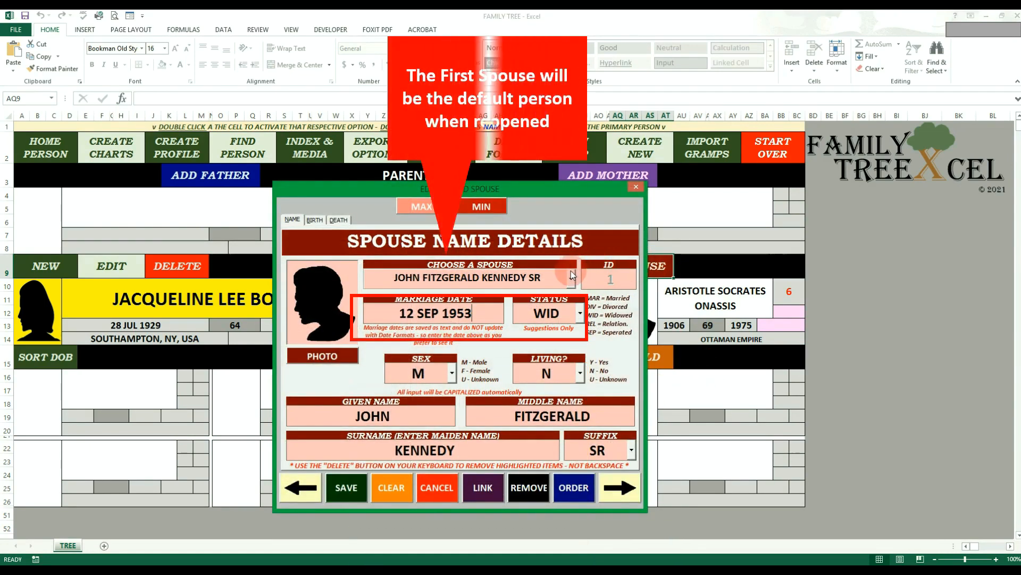
pyautogui.click(572, 279)
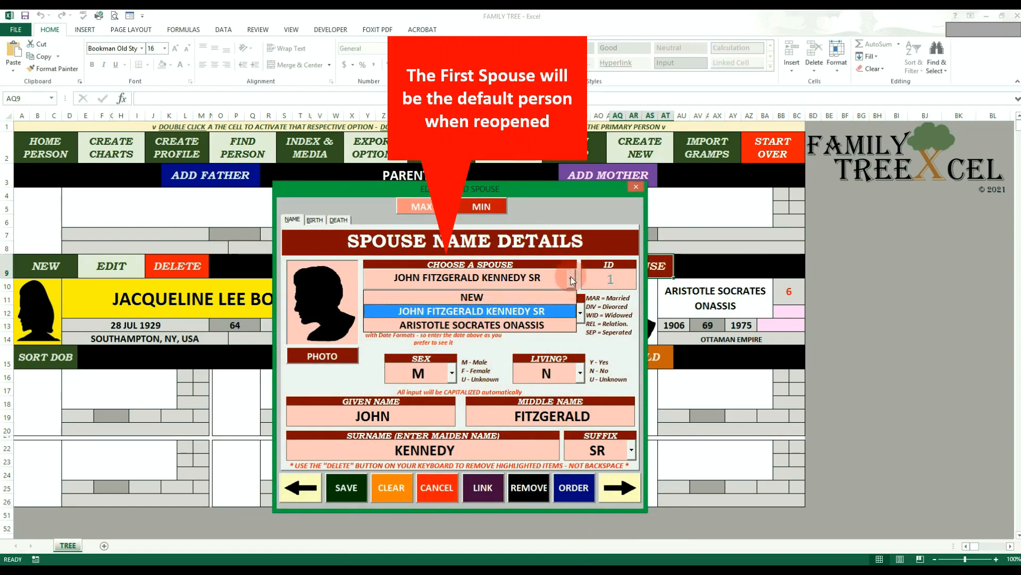
pyautogui.click(546, 324)
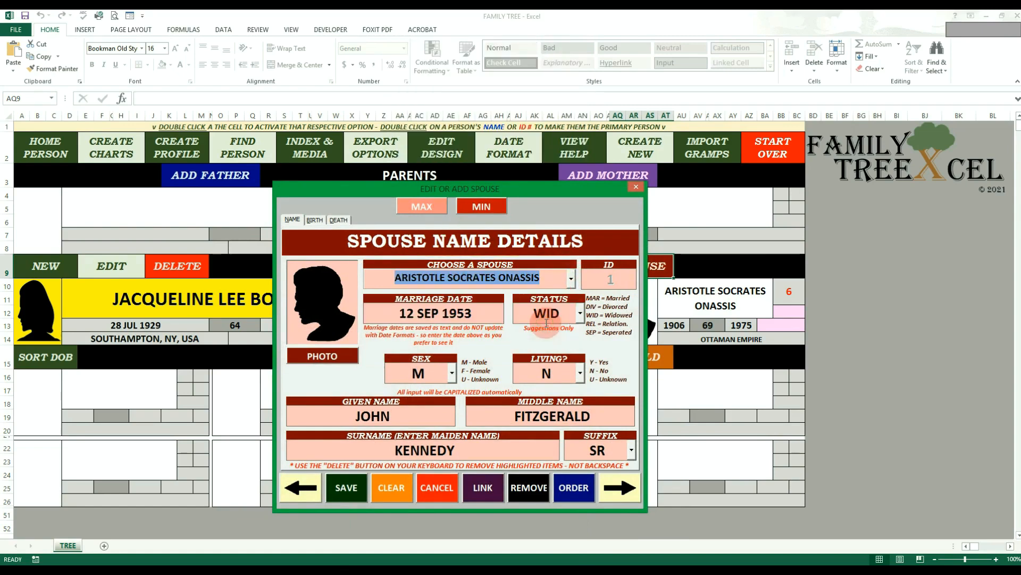
pyautogui.click(488, 315)
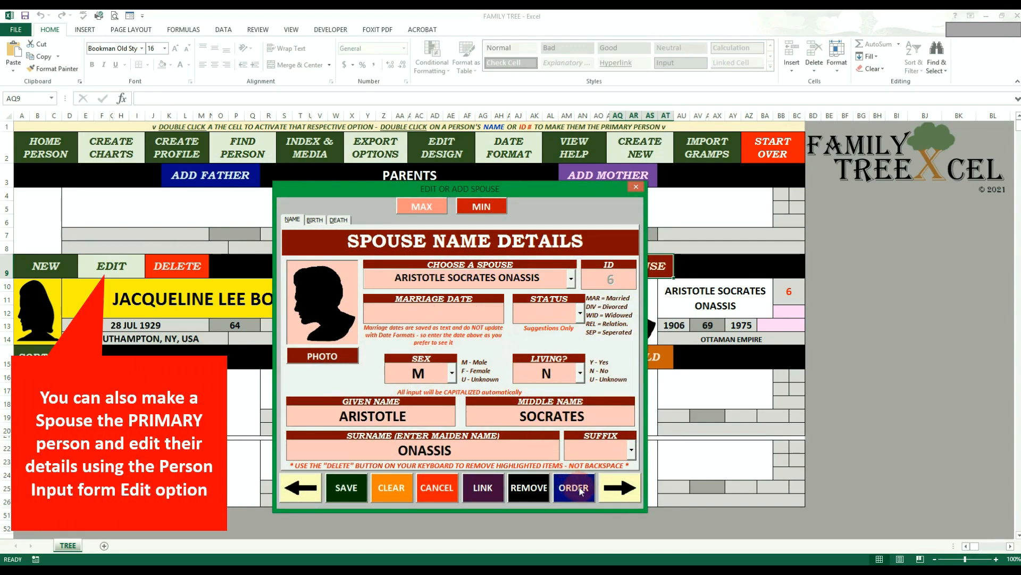
pyautogui.click(613, 493)
pyautogui.click(411, 391)
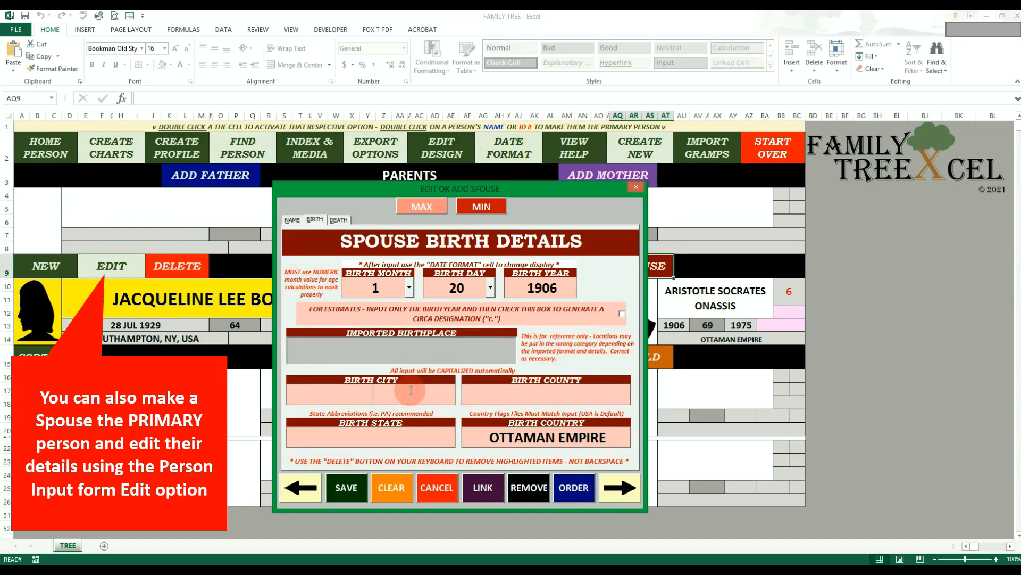
pyautogui.write('karatas')
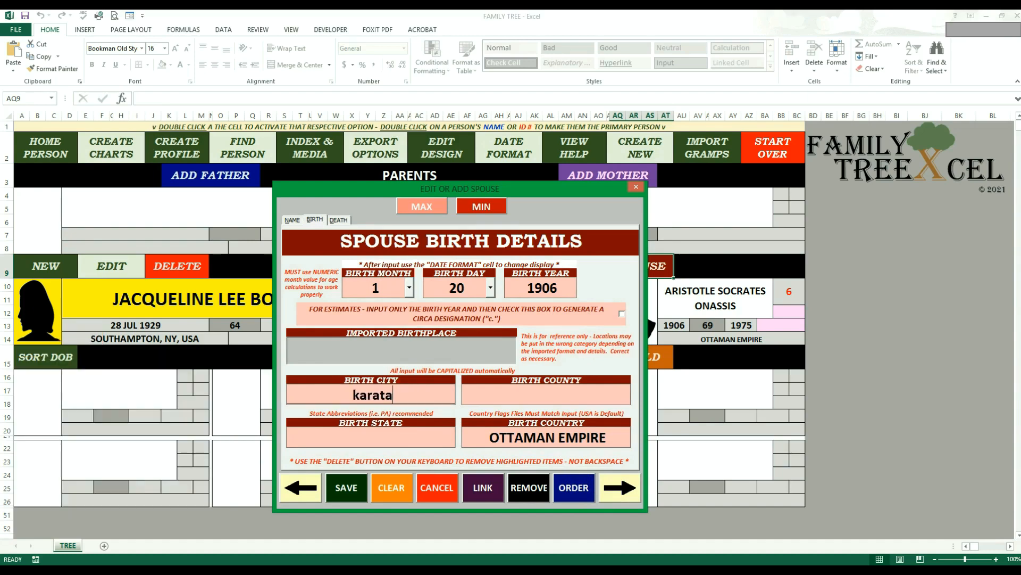
pyautogui.click(361, 488)
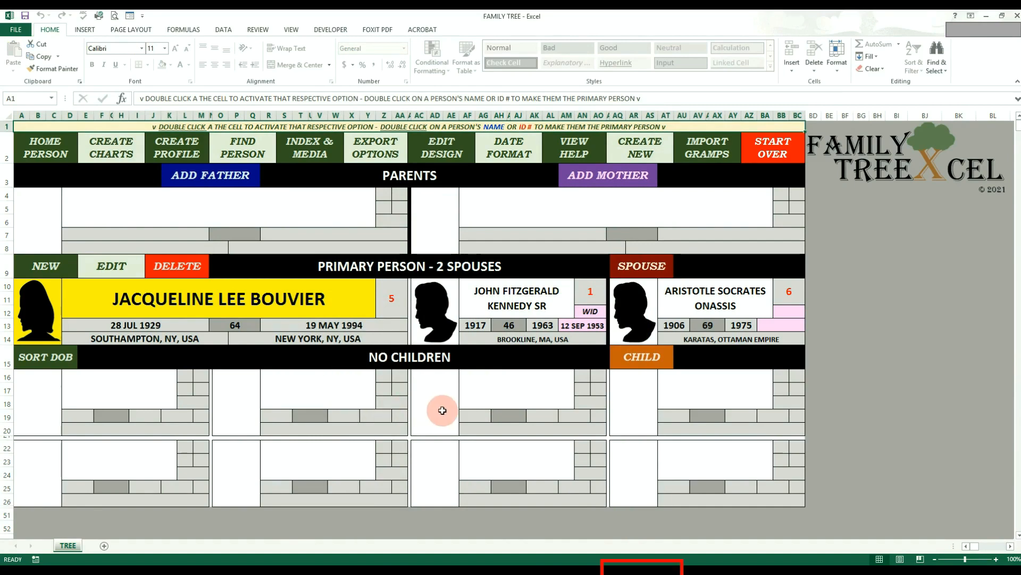
# Unlink Aristotle Socrates Onassis as a spouse of Jacqueline Lee Bouvier and confirm the removal.
pyautogui.doubleClick(643, 268)
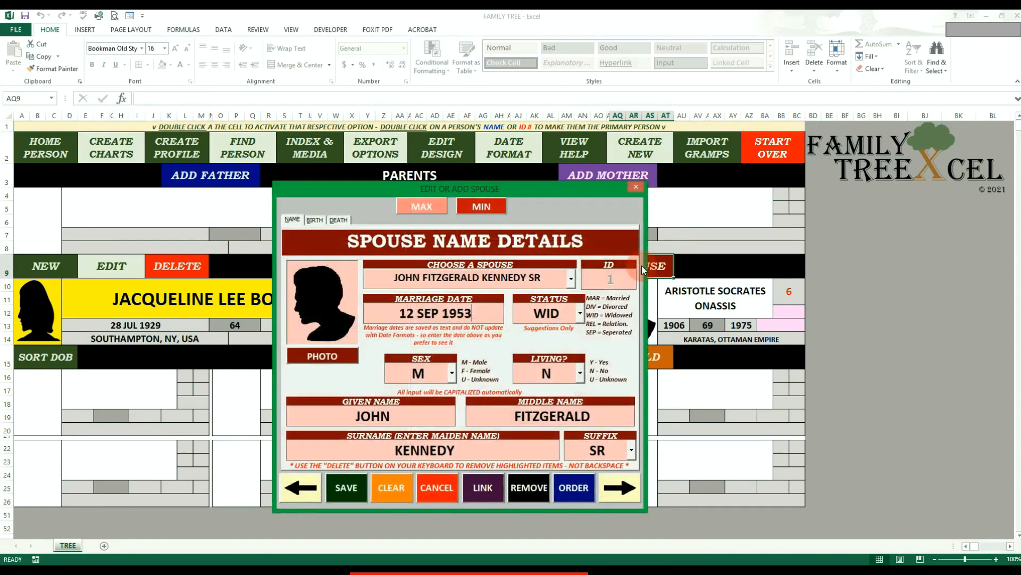
pyautogui.click(571, 277)
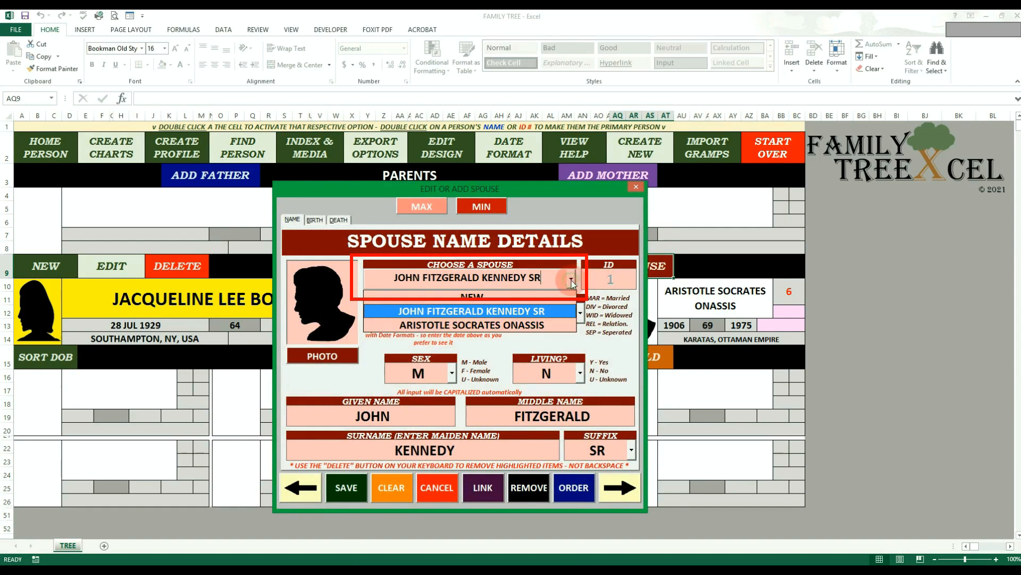
pyautogui.click(541, 321)
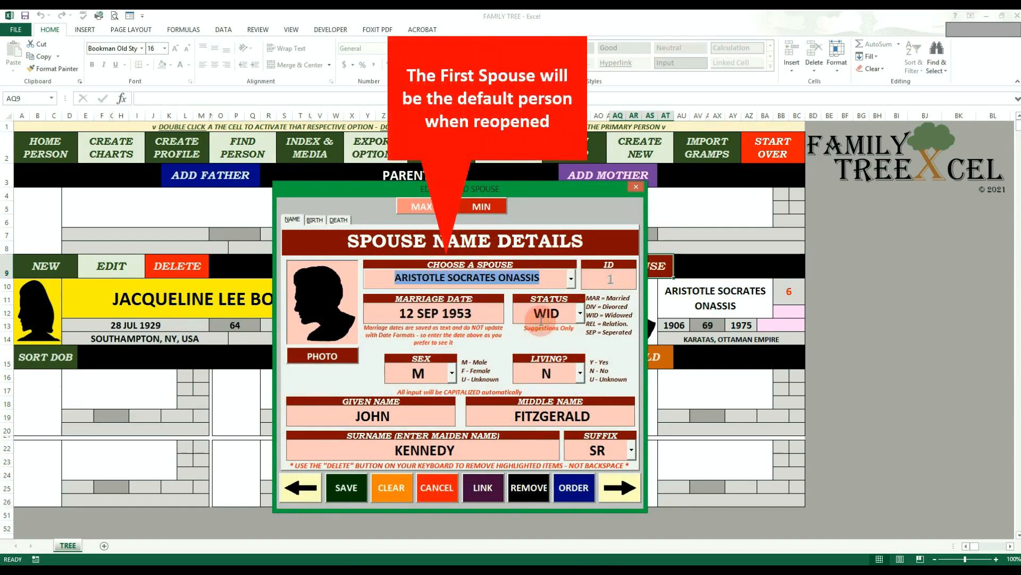
pyautogui.click(498, 317)
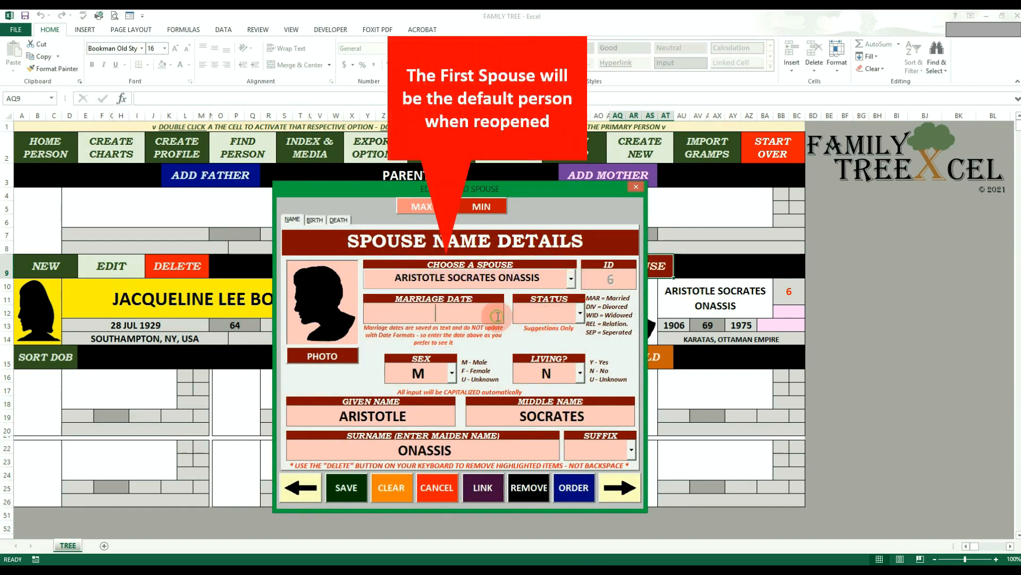
pyautogui.click(523, 488)
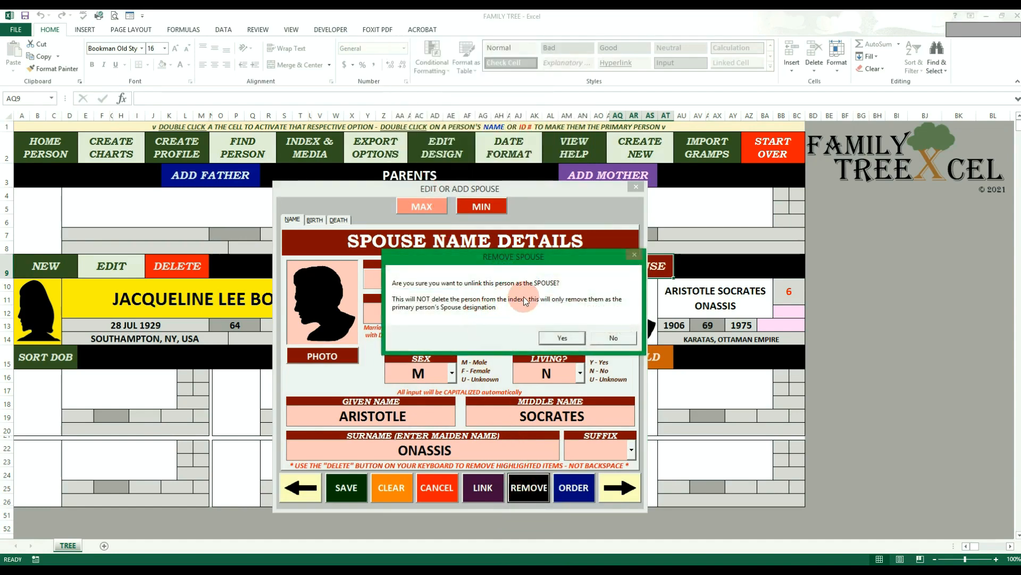
pyautogui.click(555, 336)
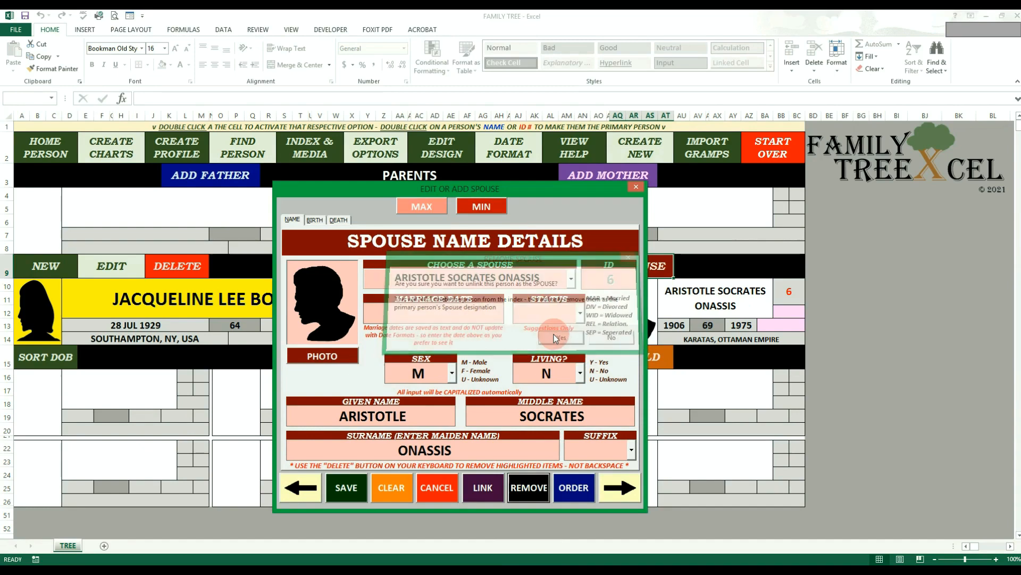
pyautogui.click(558, 326)
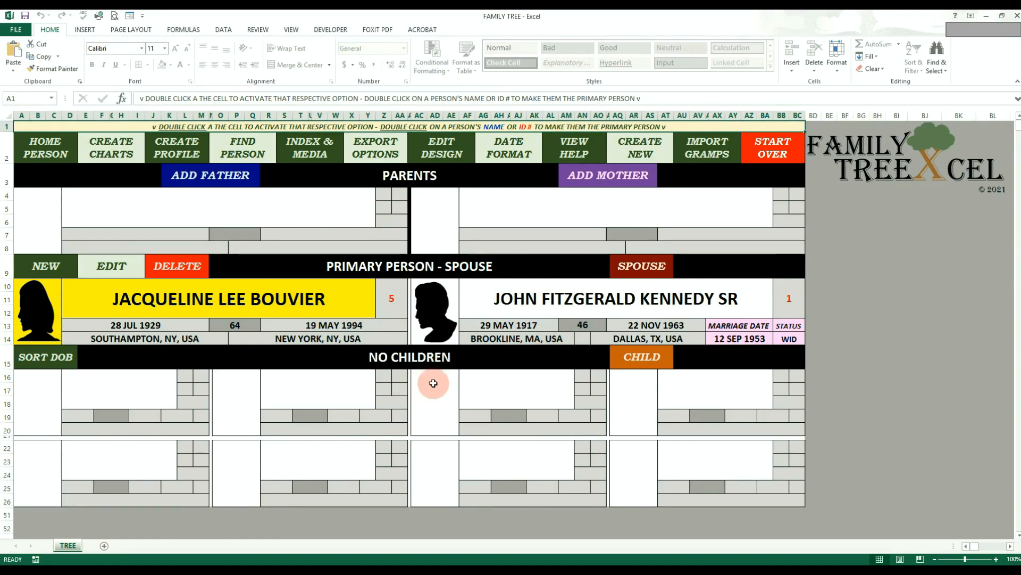
# Link the existing person Aristotle Socrates Onassis as a spouse of Jacqueline Lee Bouvier, and save the record.
pyautogui.doubleClick(640, 268)
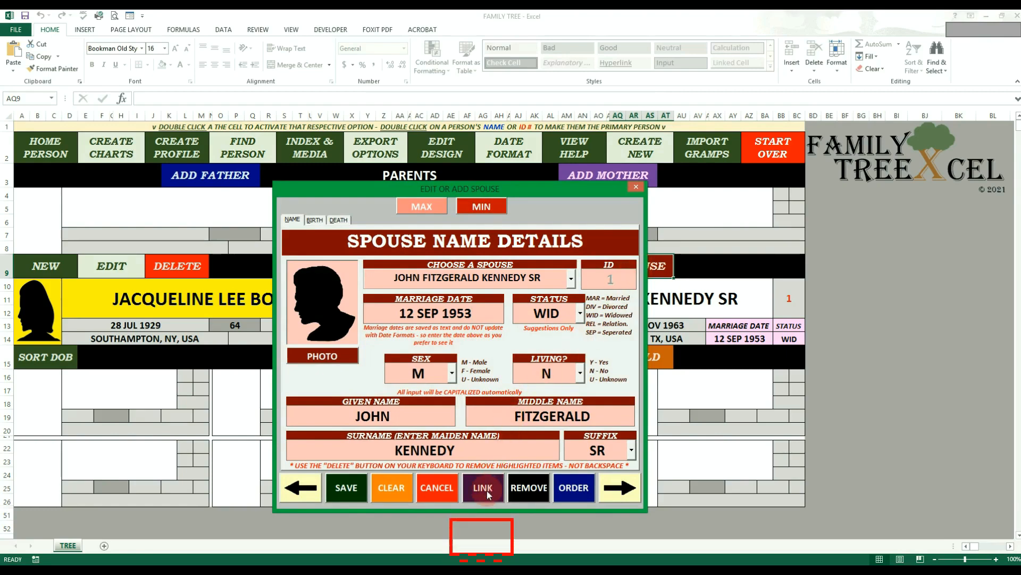
pyautogui.click(487, 493)
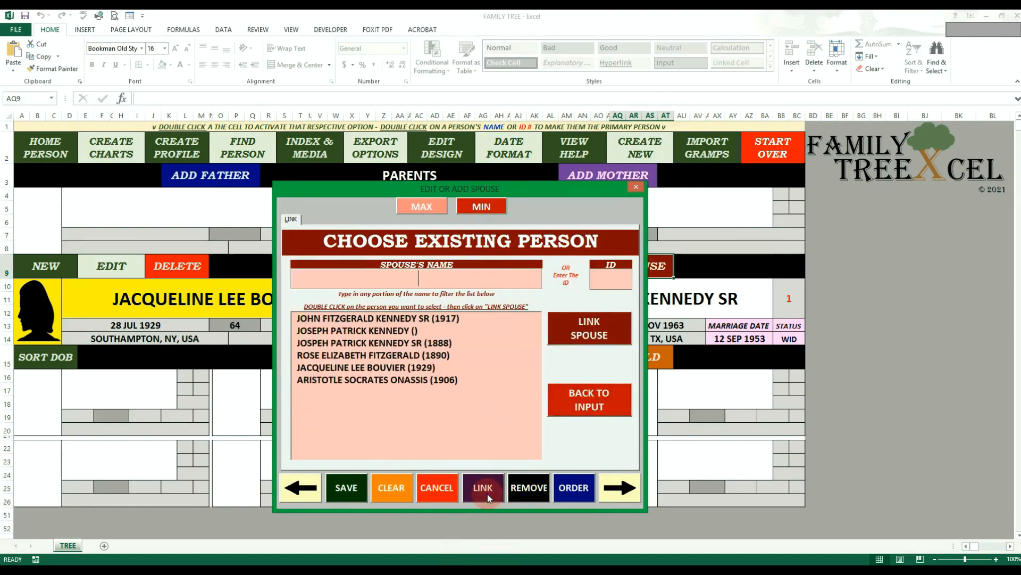
pyautogui.doubleClick(438, 380)
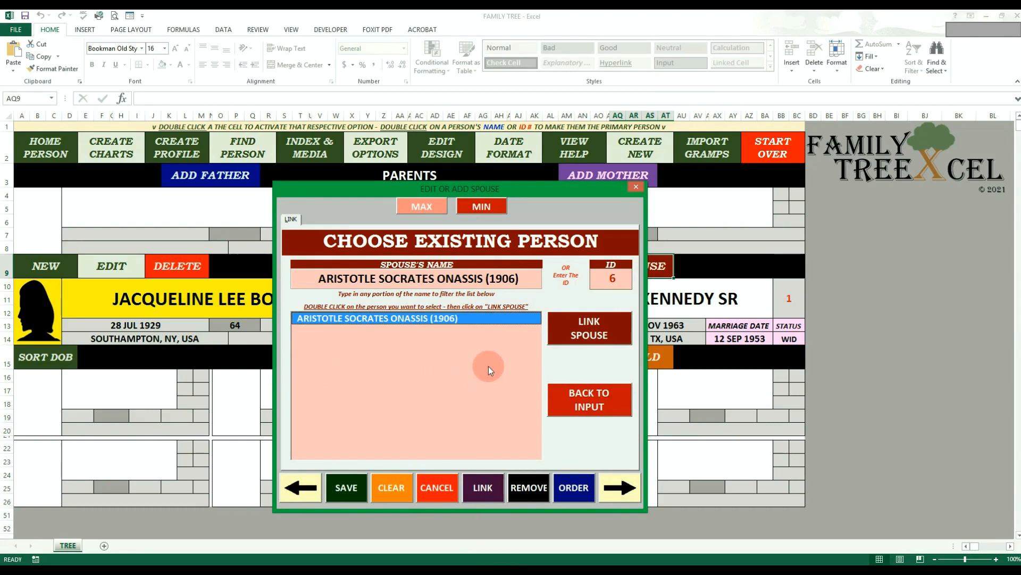
pyautogui.click(587, 328)
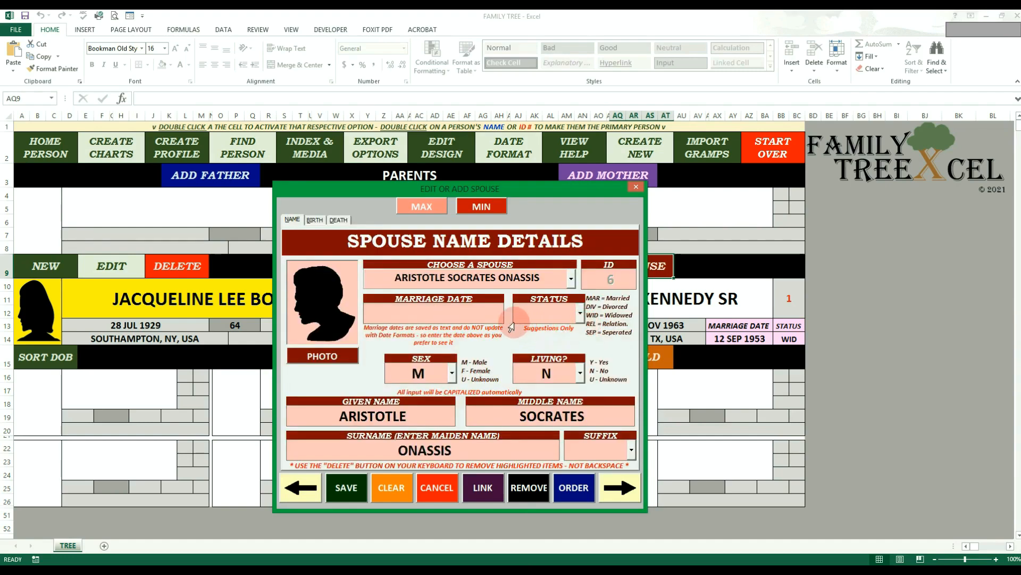
pyautogui.click(362, 488)
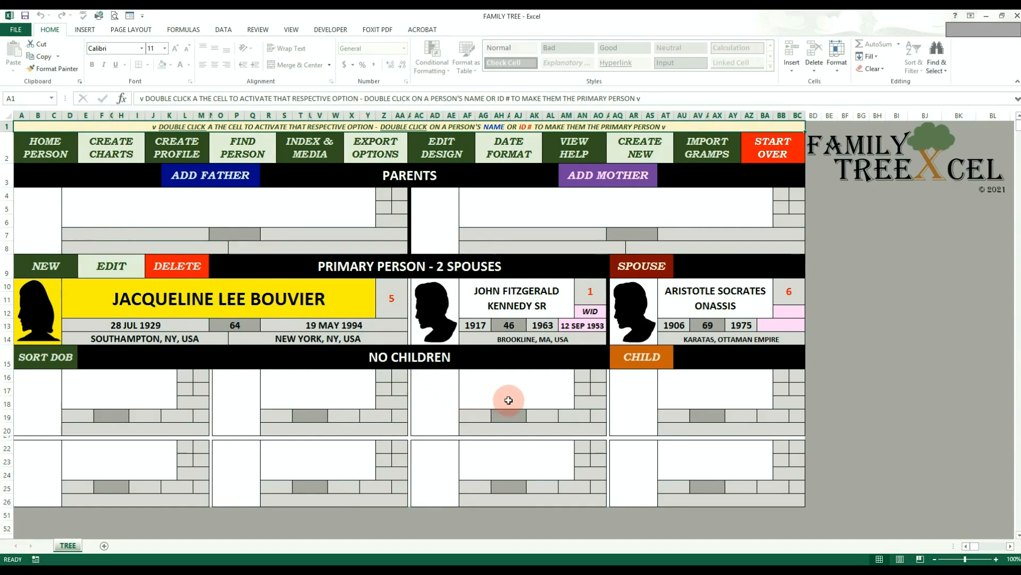
# Rearrange Jacqueline Lee Bouvier's spouses so Aristotle Socrates Onassis comes before John Fitzgerald Kennedy Sr, and update the order.
pyautogui.doubleClick(639, 266)
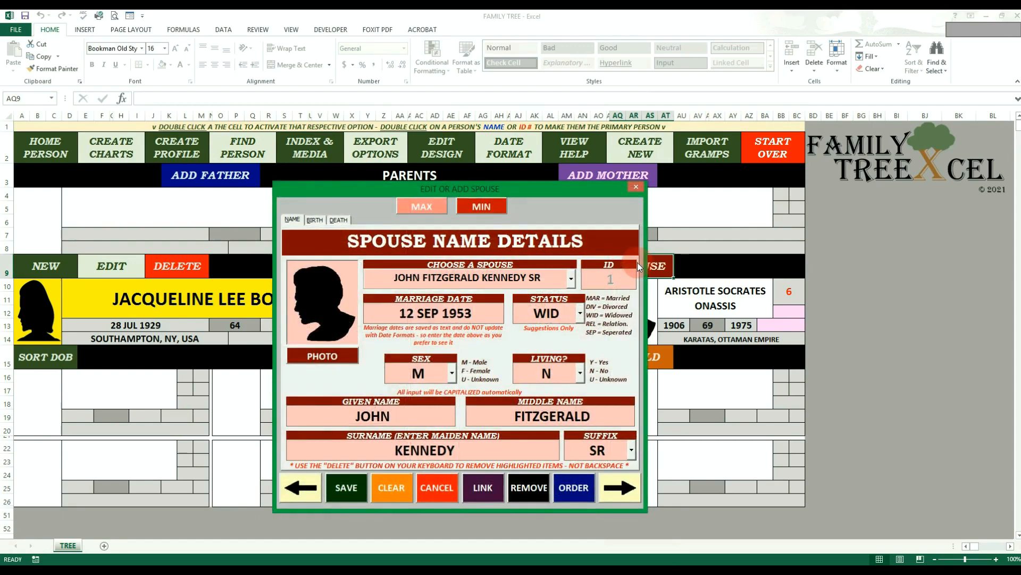
pyautogui.click(575, 486)
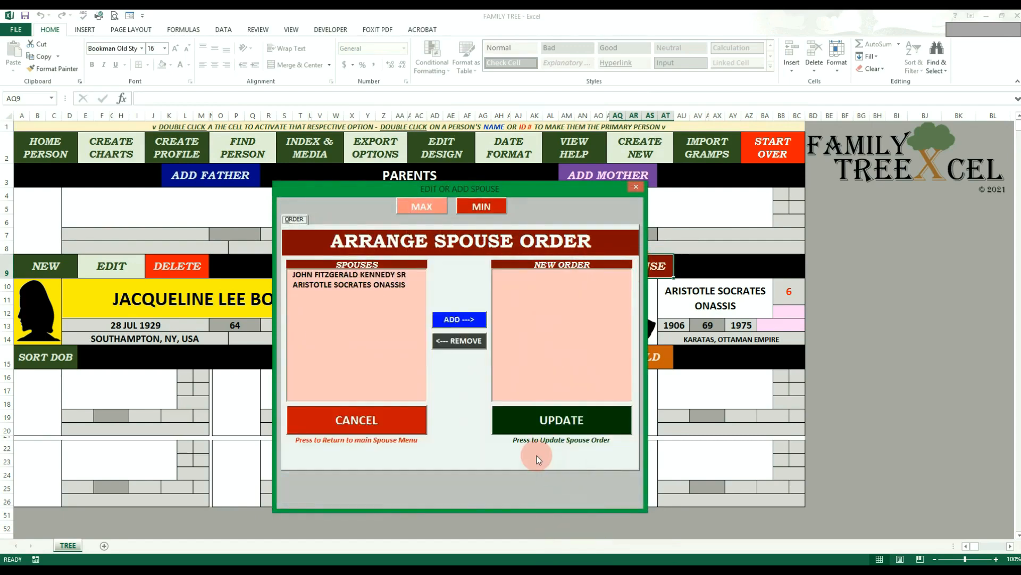
pyautogui.click(391, 289)
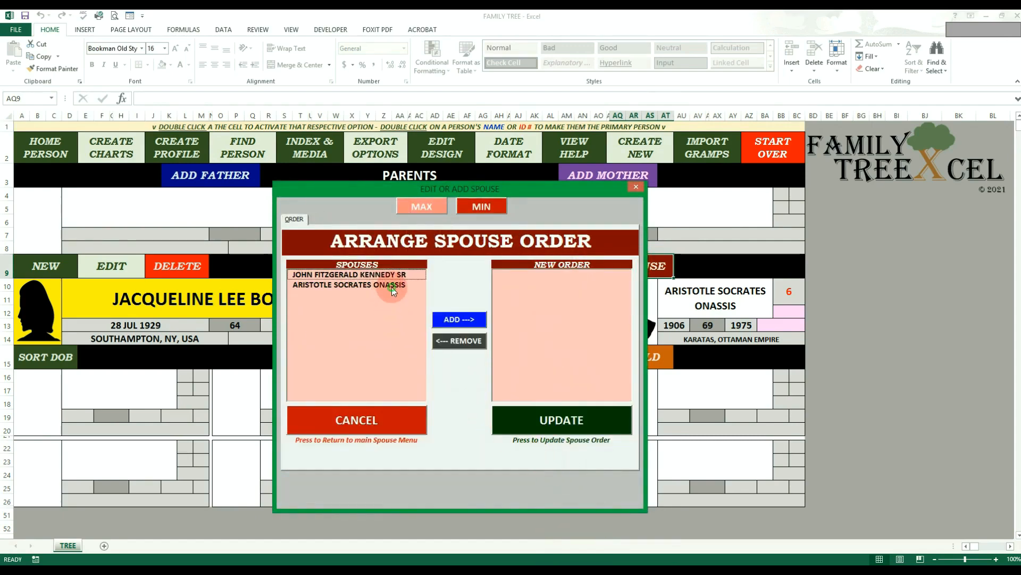
pyautogui.click(457, 320)
pyautogui.click(457, 321)
pyautogui.click(567, 430)
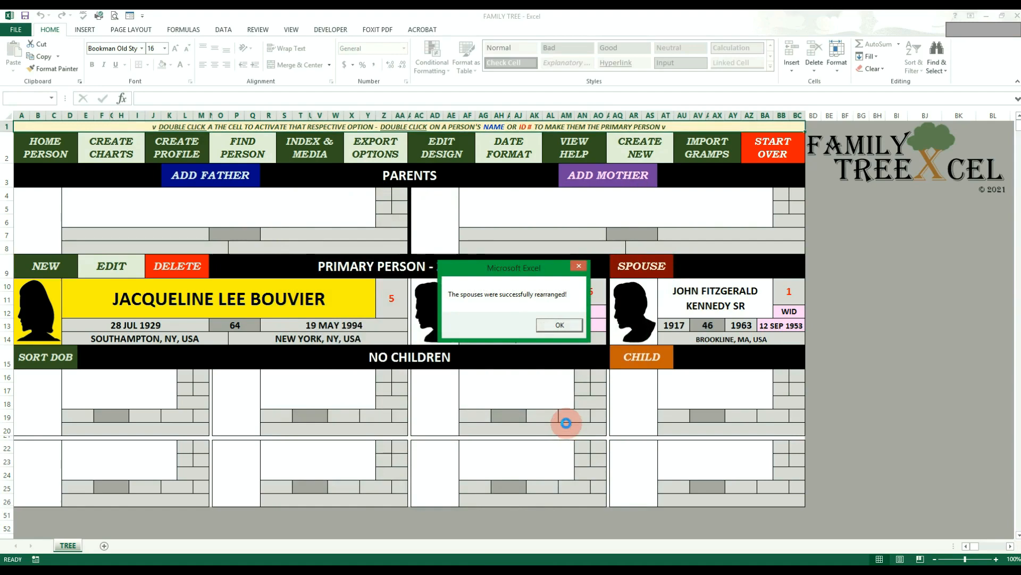
pyautogui.click(560, 325)
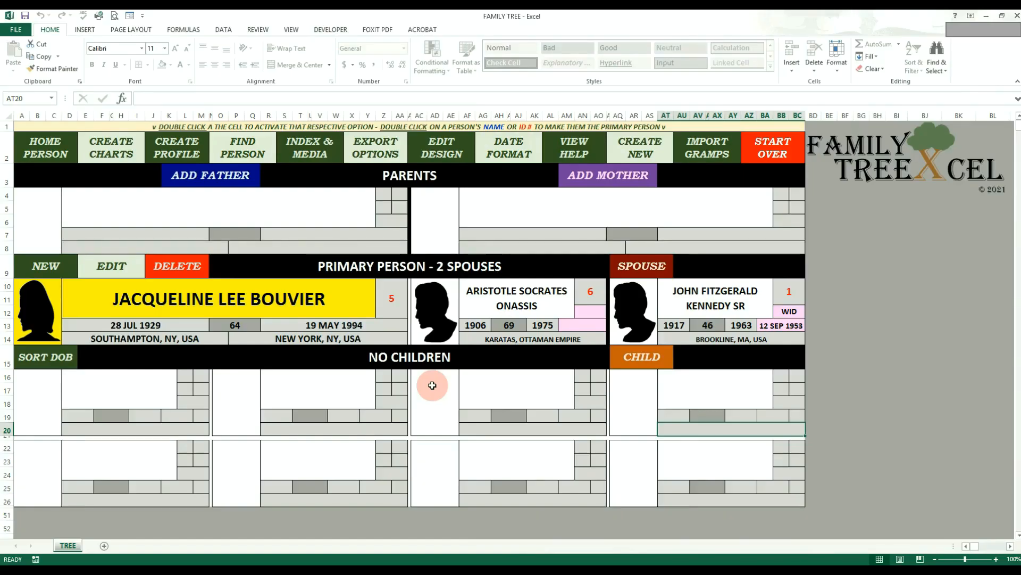
# Start a new child record for Jacqueline Lee Bouvier with John Fitzgerald Kennedy Sr as the other parent.
pyautogui.doubleClick(650, 360)
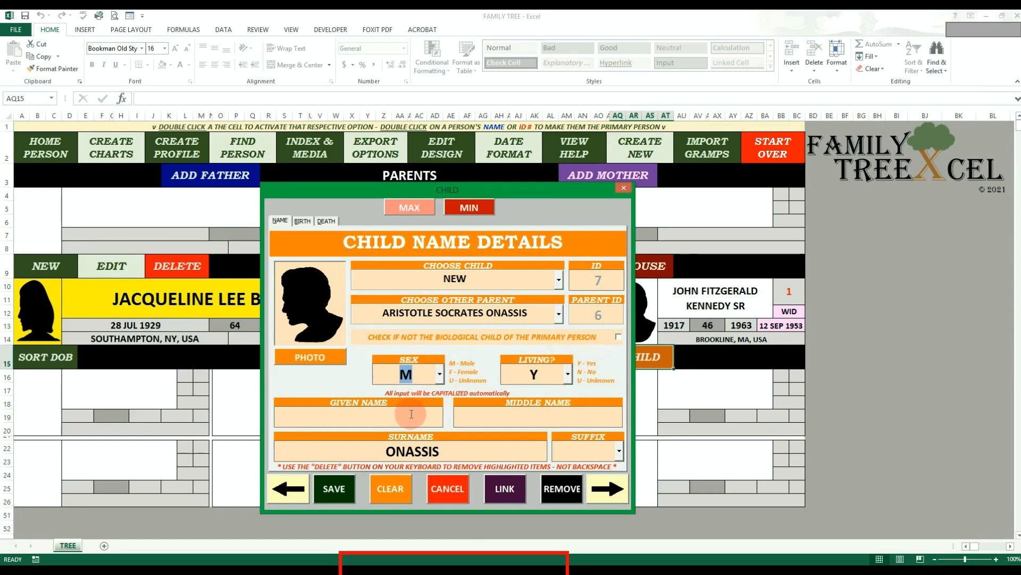
pyautogui.click(558, 313)
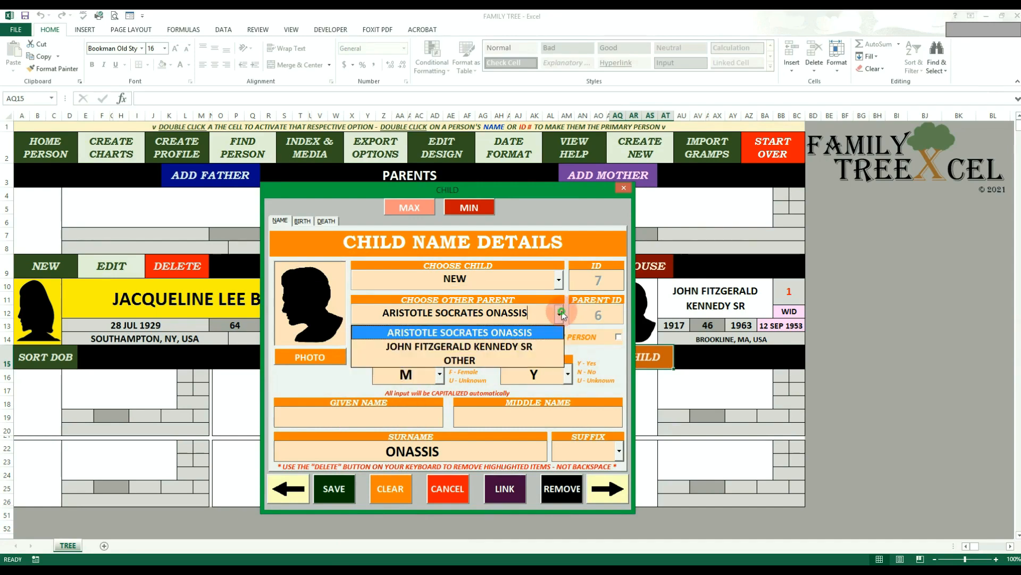
pyautogui.click(543, 346)
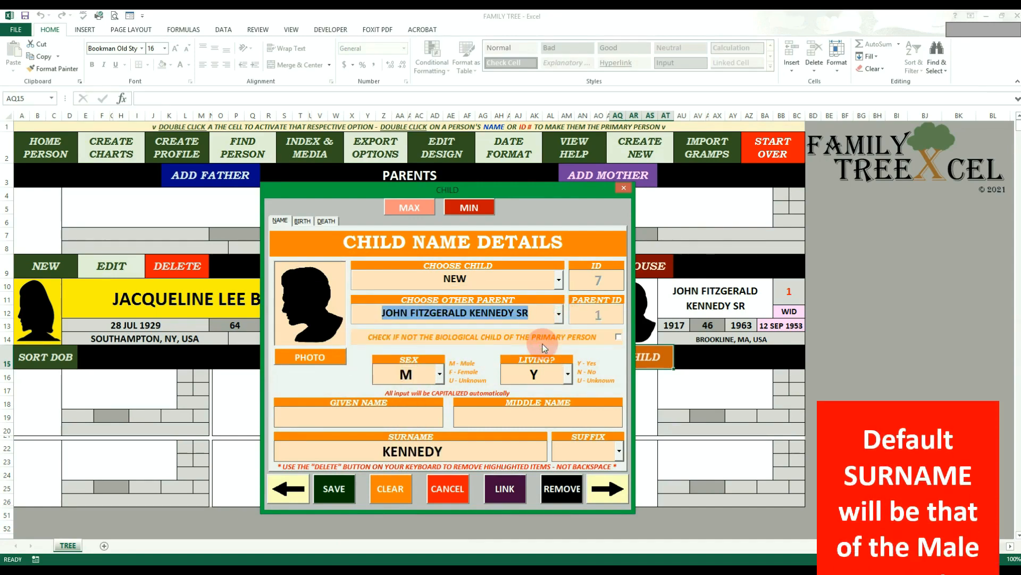
pyautogui.press('Tab')
# Enter the child's given name John, middle name Fitzgerald and suffix JR, and continue to the birth details.
pyautogui.click(420, 414)
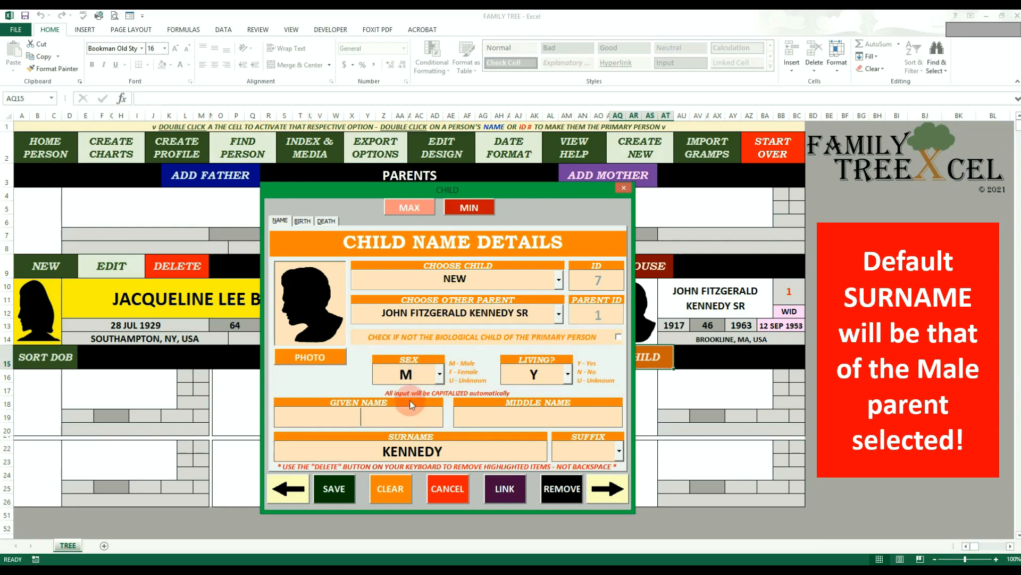
pyautogui.write('JOHN')
pyautogui.press('Tab')
pyautogui.write('F')
pyautogui.press('Tab')
pyautogui.press('Tab')
pyautogui.write('JR')
pyautogui.press('Tab')
pyautogui.press('Return')
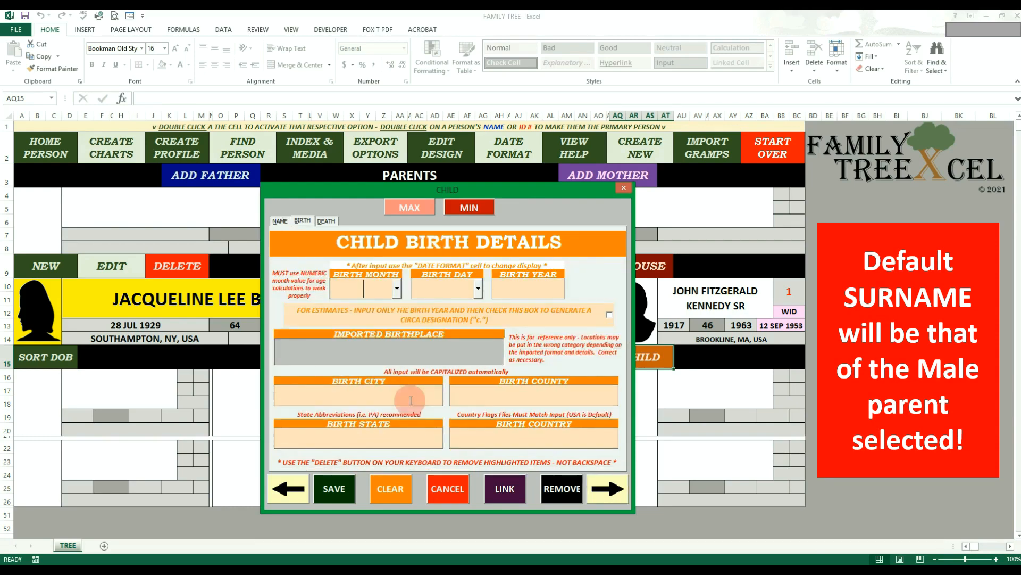
# Enter John Fitzgerald Kennedy Jr's date of birth and the birthplace Washington, DC, and continue to the death details.
pyautogui.write('11')
pyautogui.press('Tab')
pyautogui.write('25')
pyautogui.press('Tab')
pyautogui.write('1960washington')
pyautogui.press('Tab')
pyautogui.write('dc')
pyautogui.press('Tab')
pyautogui.press('Tab')
pyautogui.press('Return')
# Enter the death date 7/16/1999 and death place Martha's Vineyard, USA for John Fitzgerald Kennedy Jr, and save the record.
pyautogui.write('7')
pyautogui.press('Tab')
pyautogui.write('16')
pyautogui.press('Tab')
pyautogui.write('1999')
pyautogui.press('Tab')
pyautogui.write("martha's vineyard")
pyautogui.press('Tab')
pyautogui.press('Tab')
pyautogui.write('m')
pyautogui.press('Tab')
pyautogui.write('USA')
pyautogui.press('Tab')
pyautogui.press('Tab')
pyautogui.click(330, 486)
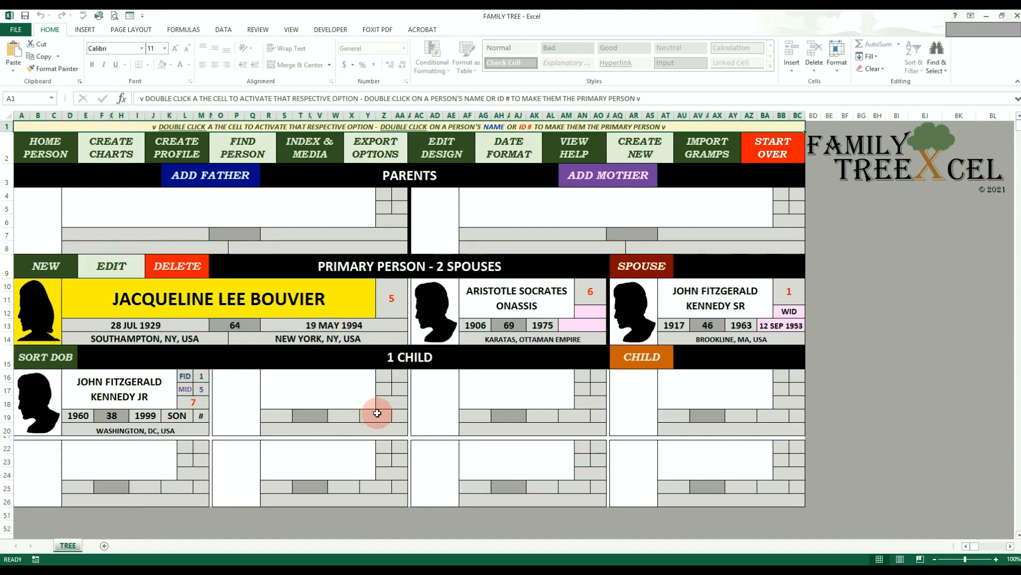
# Review John Fitzgerald Kennedy Jr's existing child record and close it without saving.
pyautogui.click(642, 363)
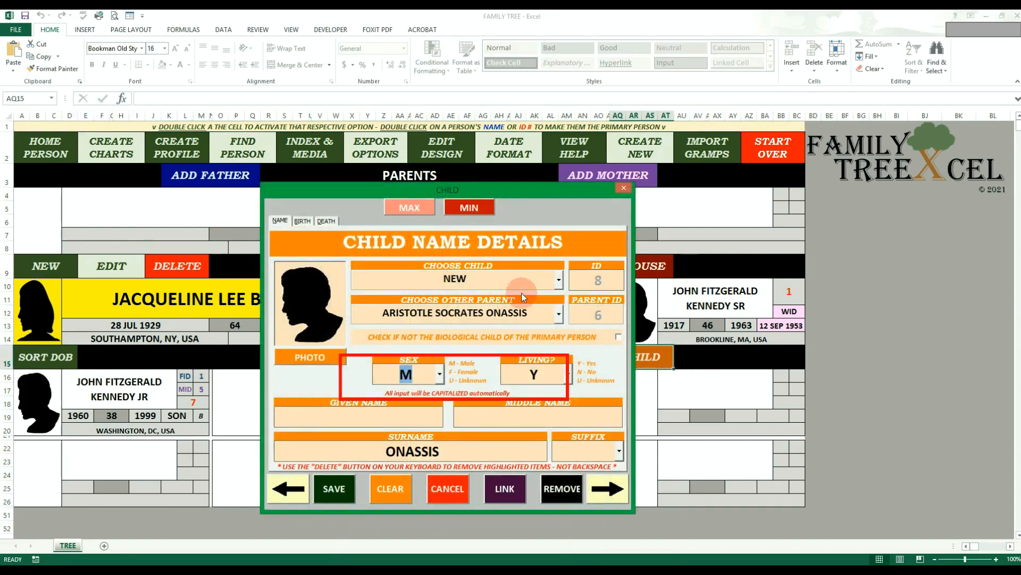
pyautogui.click(560, 285)
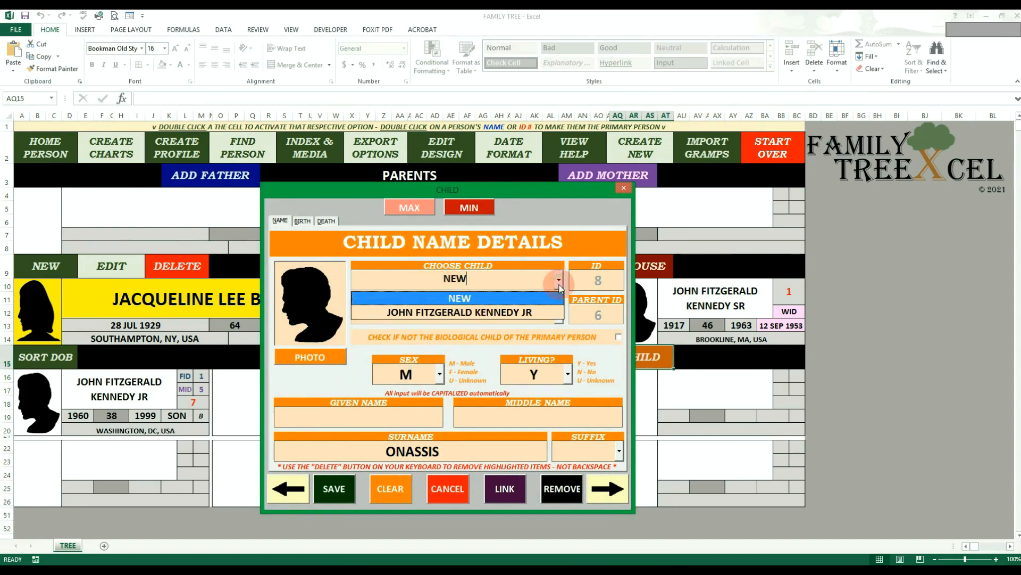
pyautogui.click(543, 313)
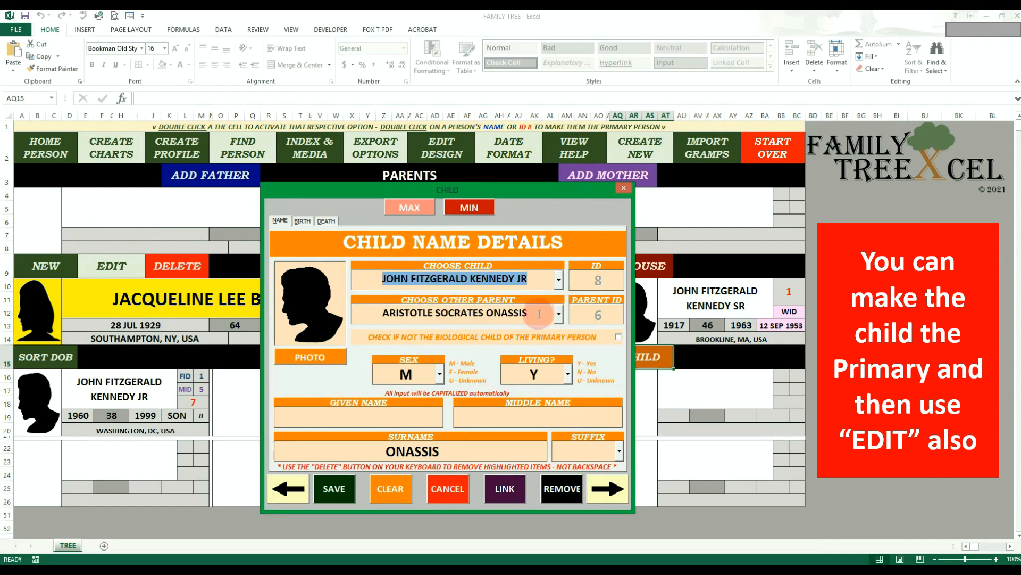
pyautogui.click(404, 418)
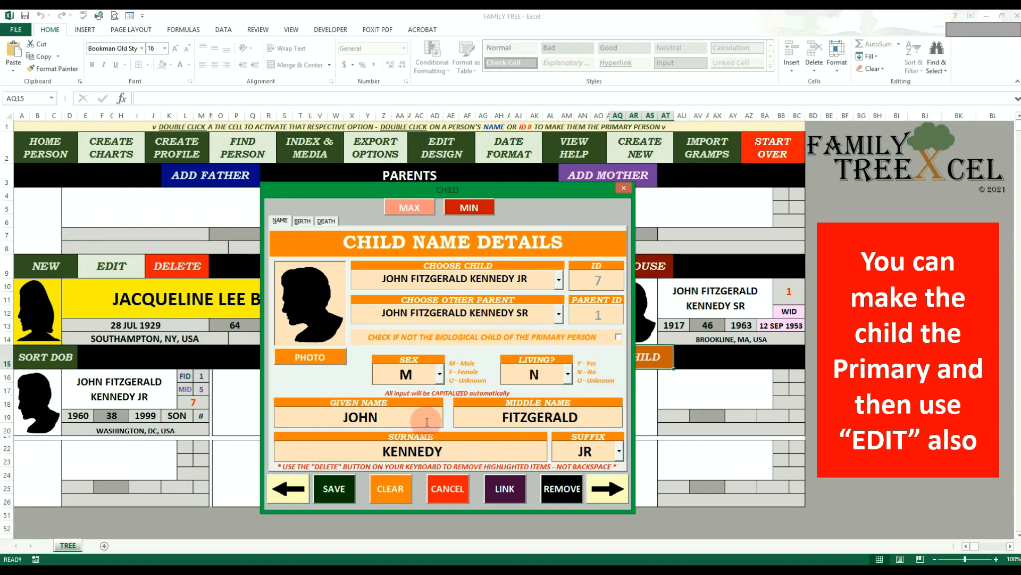
pyautogui.click(620, 495)
pyautogui.click(619, 495)
pyautogui.click(619, 495)
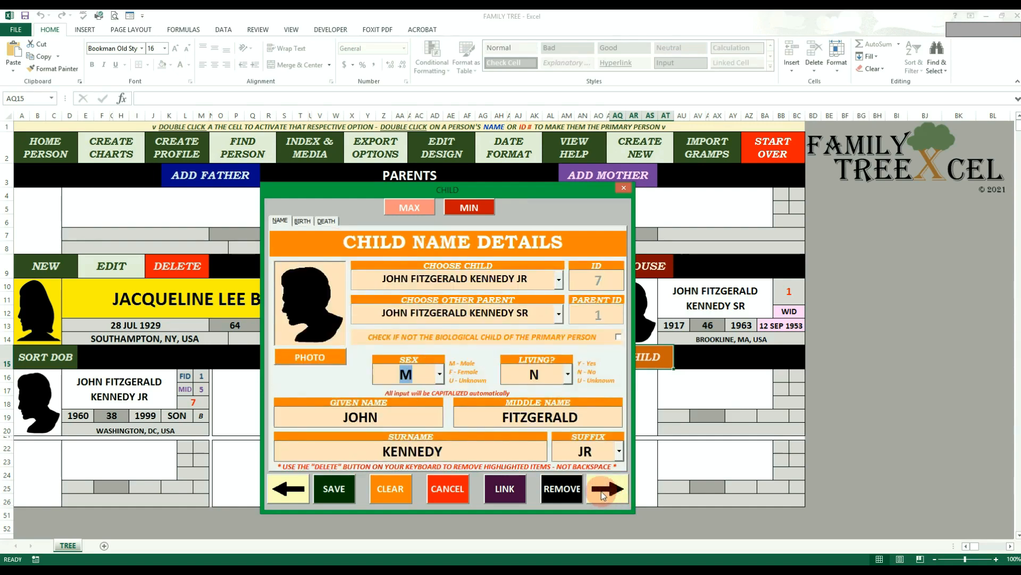
pyautogui.click(443, 489)
pyautogui.click(560, 328)
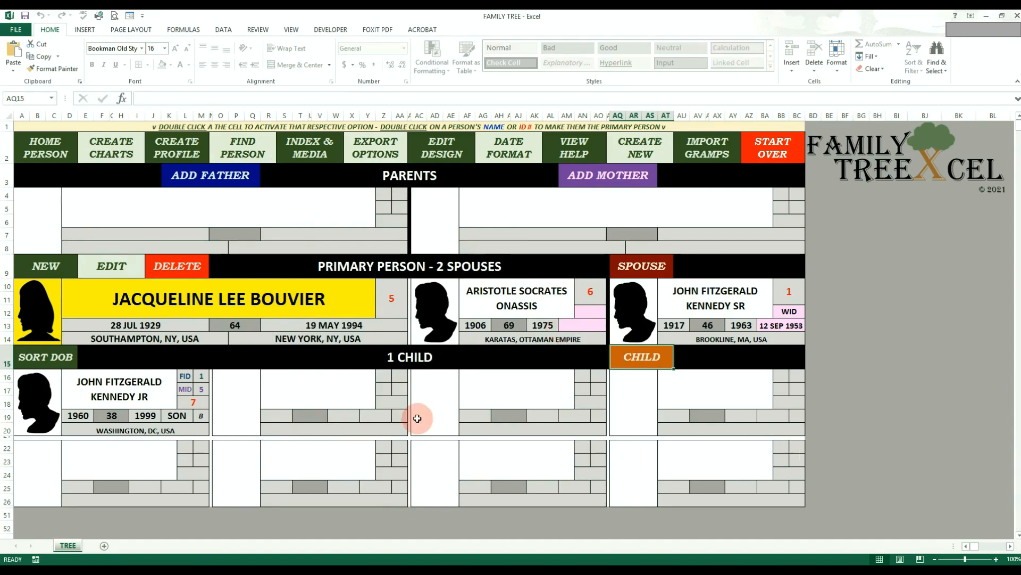
# Start another new child record with John Fitzgerald Kennedy Sr as the other parent and sex F.
pyautogui.doubleClick(642, 357)
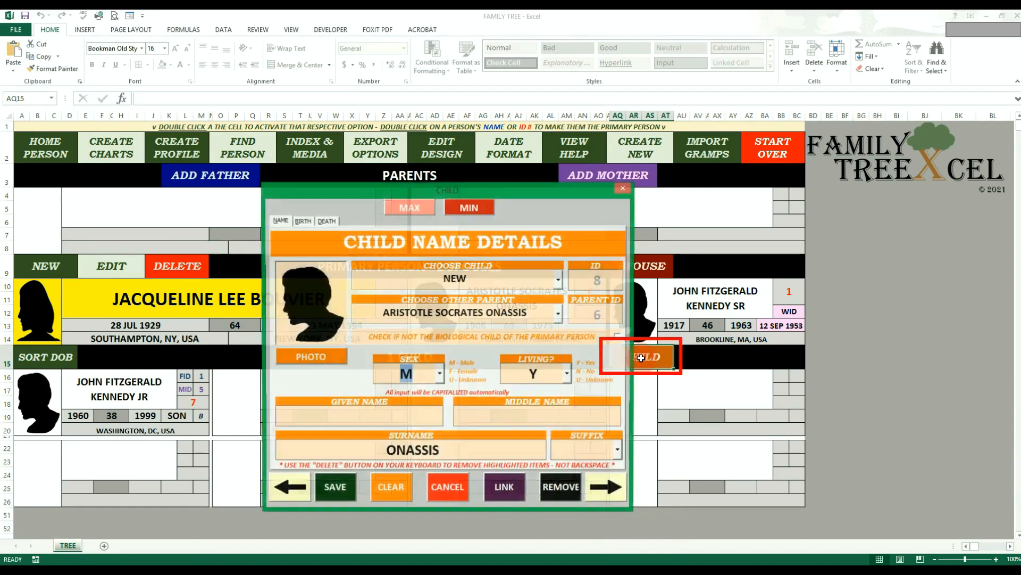
pyautogui.click(560, 279)
pyautogui.click(542, 298)
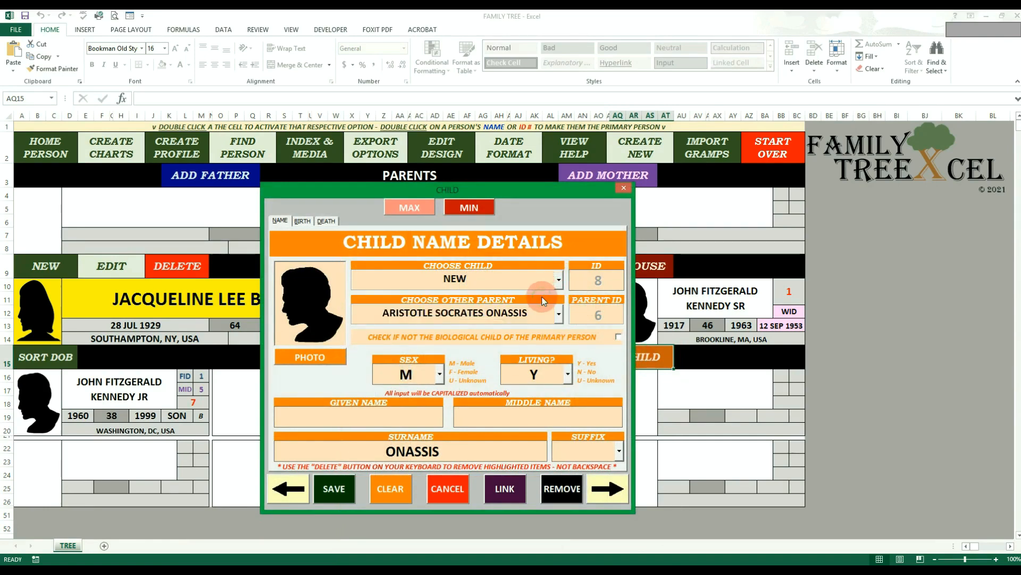
pyautogui.click(562, 317)
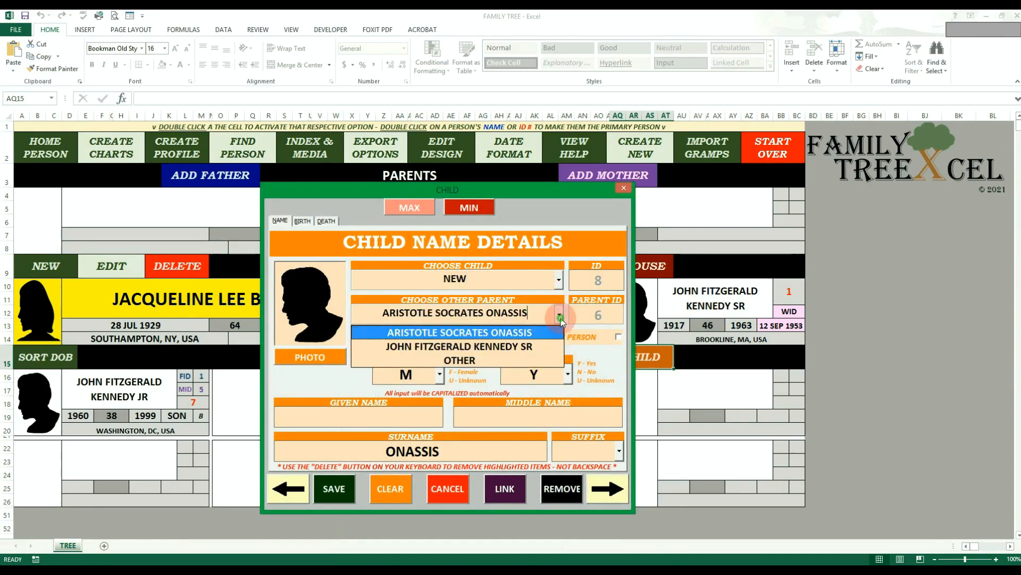
pyautogui.click(528, 347)
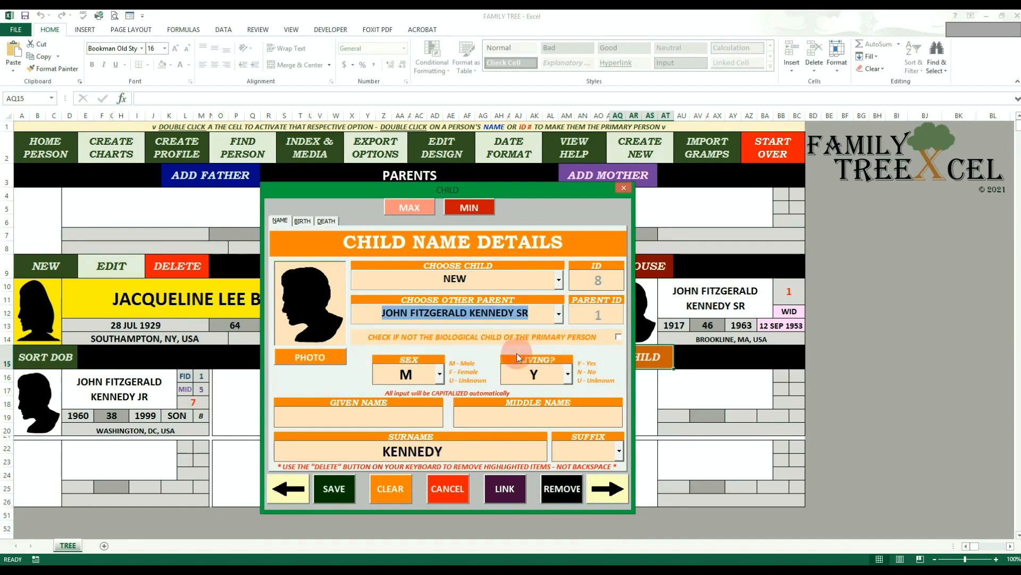
pyautogui.click(415, 420)
pyautogui.click(439, 374)
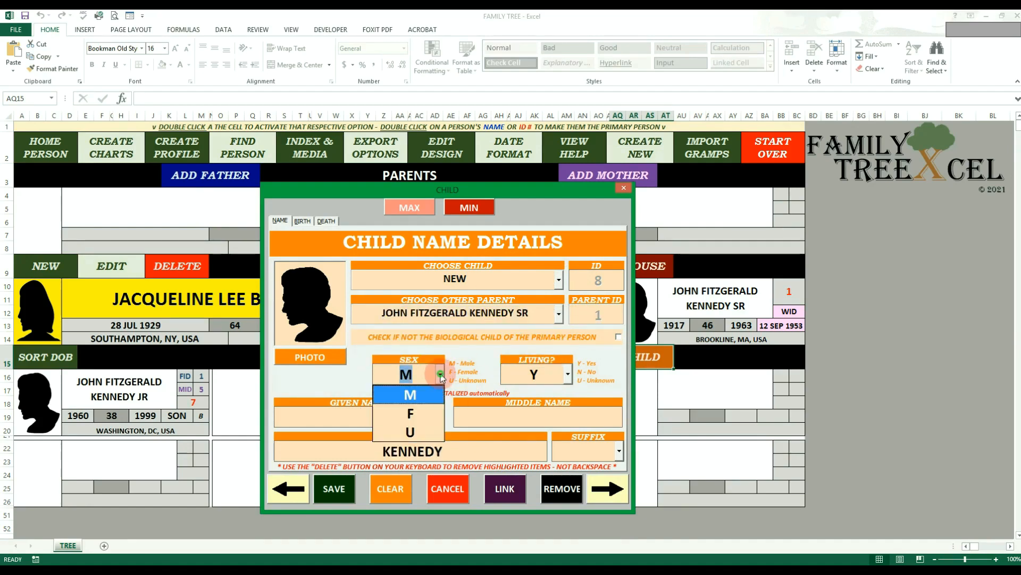
pyautogui.click(420, 413)
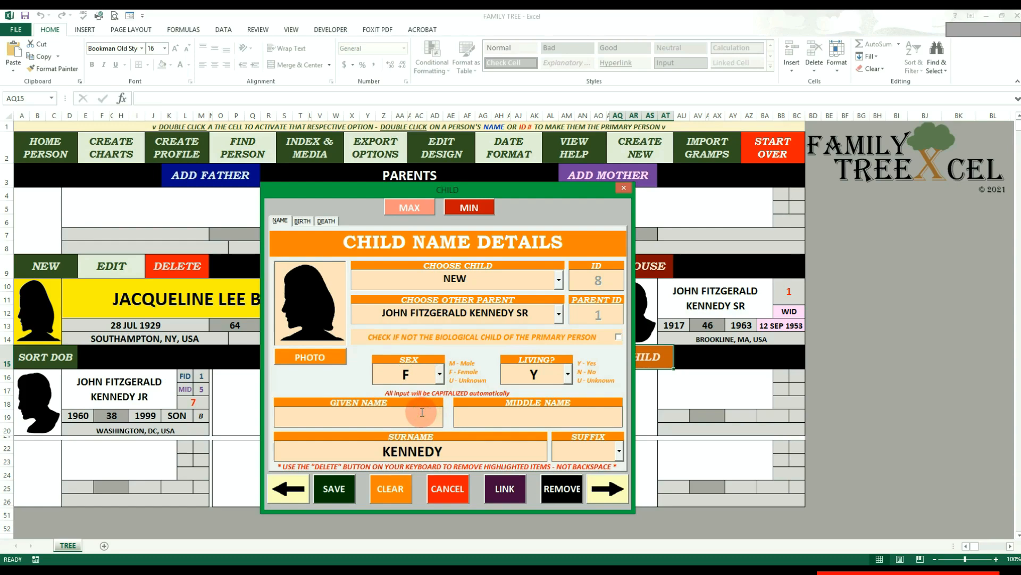
# Name the daughter Caroline Bouvier, keeping the surname Kennedy, and continue to her birth details.
pyautogui.write('caroline')
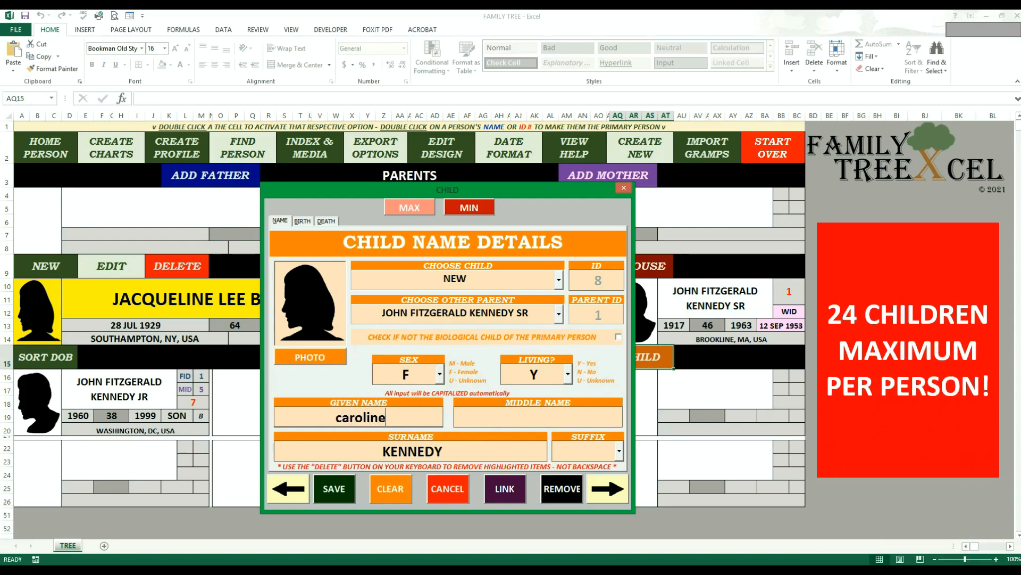
pyautogui.press('Tab')
pyautogui.write('bouvier')
pyautogui.press('Tab')
pyautogui.press('Tab')
pyautogui.press('Tab')
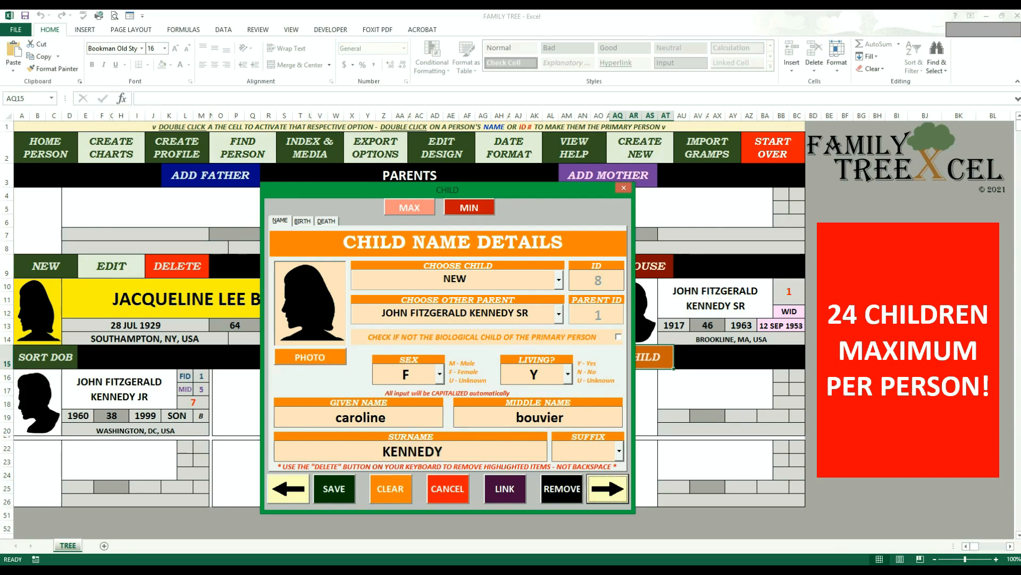
pyautogui.press('Return')
# Enter Caroline Bouvier Kennedy's date of birth and the birthplace New York, NY, USA, and save the record.
pyautogui.write('11')
pyautogui.press('Tab')
pyautogui.write('27')
pyautogui.press('Tab')
pyautogui.write('1957')
pyautogui.press('Tab')
pyautogui.write('NEW YORK')
pyautogui.press('Tab')
pyautogui.write('NY')
pyautogui.press('Tab')
pyautogui.write('USA')
pyautogui.press('Tab')
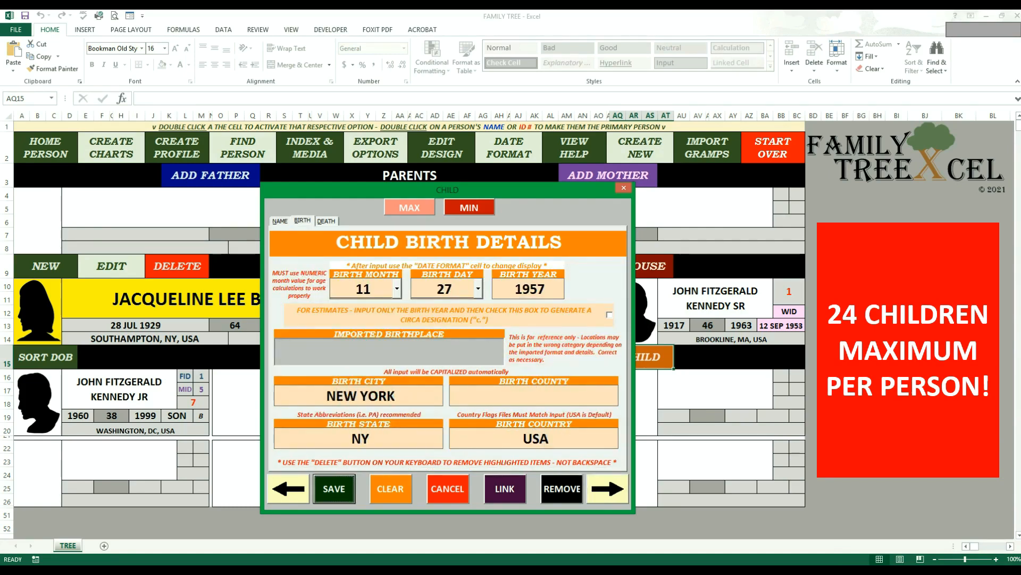
pyautogui.press('Return')
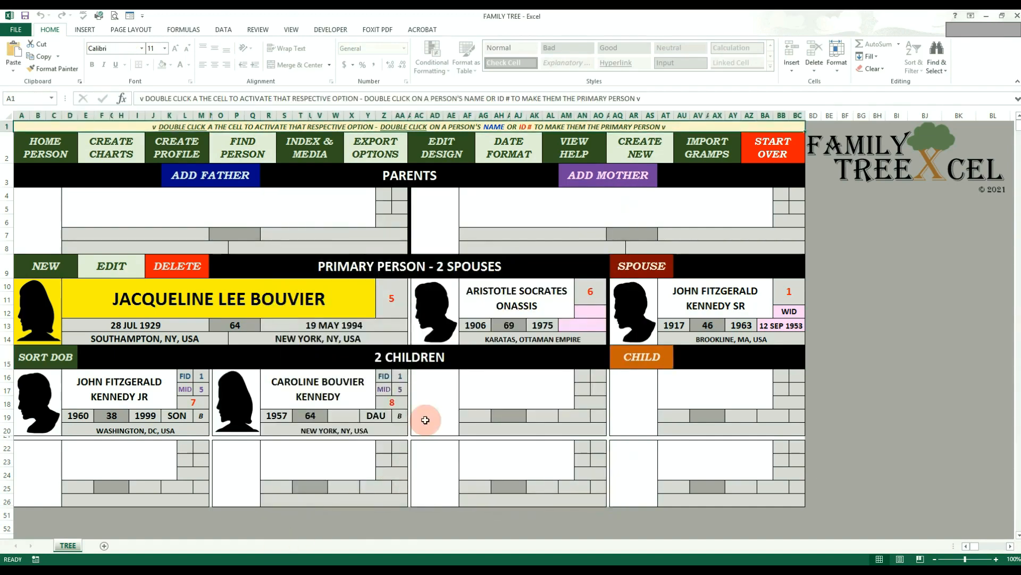
# Unlink John Fitzgerald Kennedy Jr as a child of Jacqueline Lee Bouvier and confirm the removal.
pyautogui.doubleClick(641, 357)
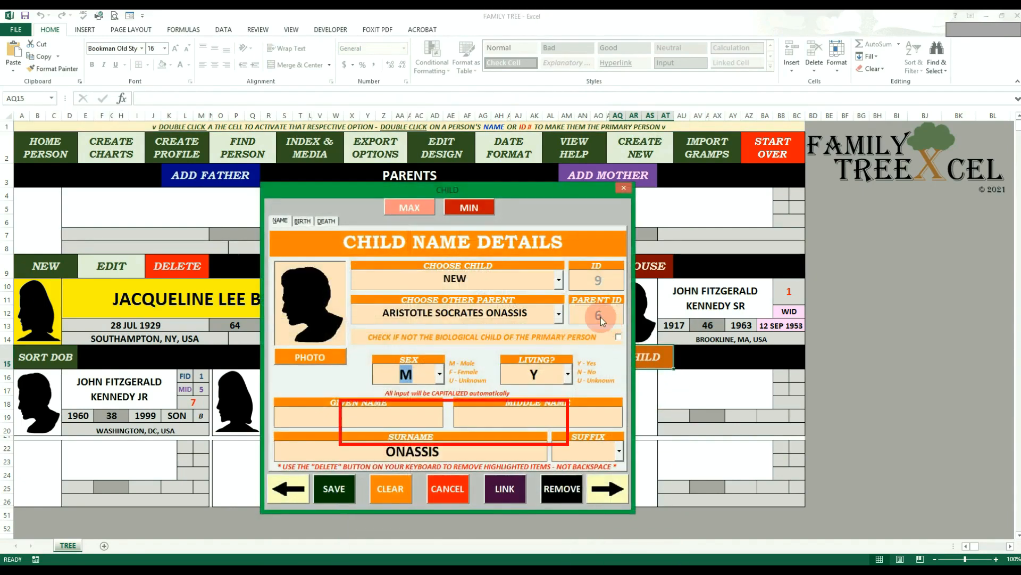
pyautogui.click(559, 280)
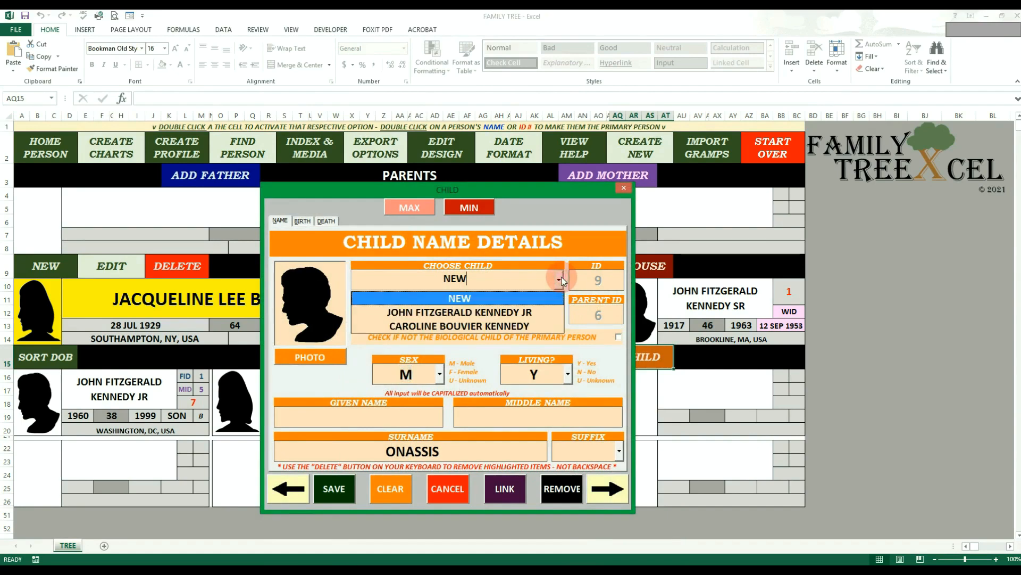
pyautogui.click(528, 311)
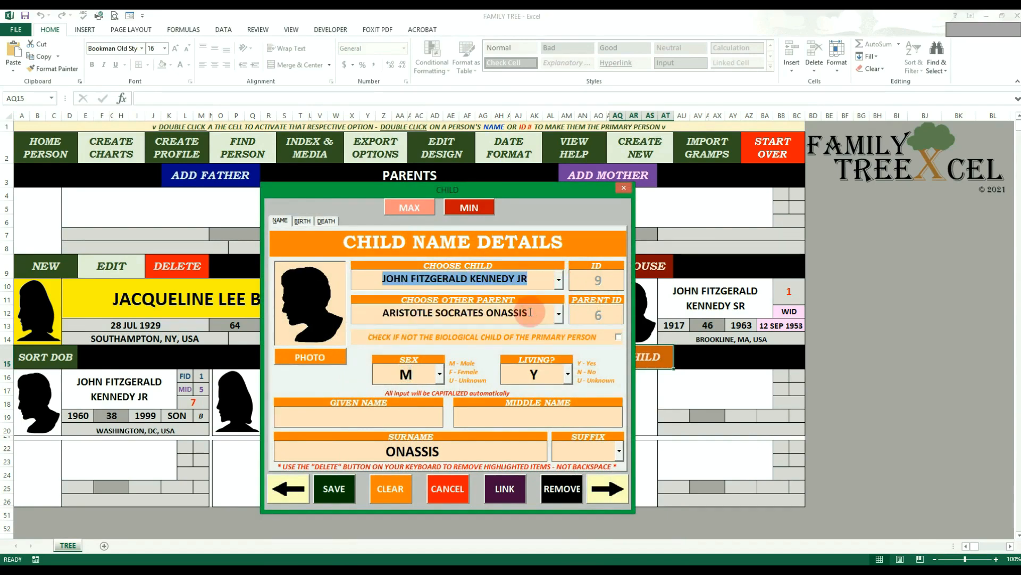
pyautogui.click(553, 487)
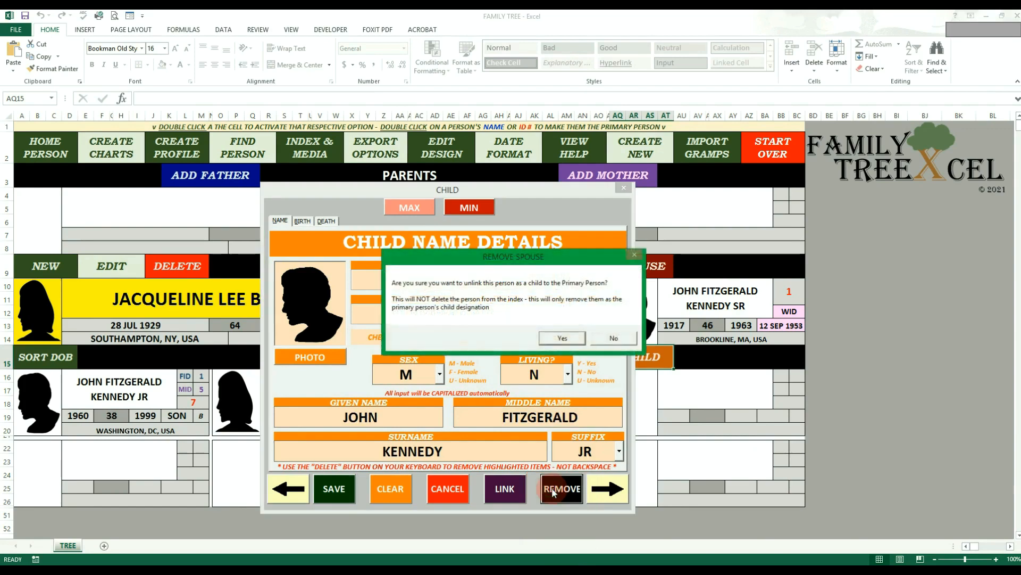
pyautogui.click(561, 339)
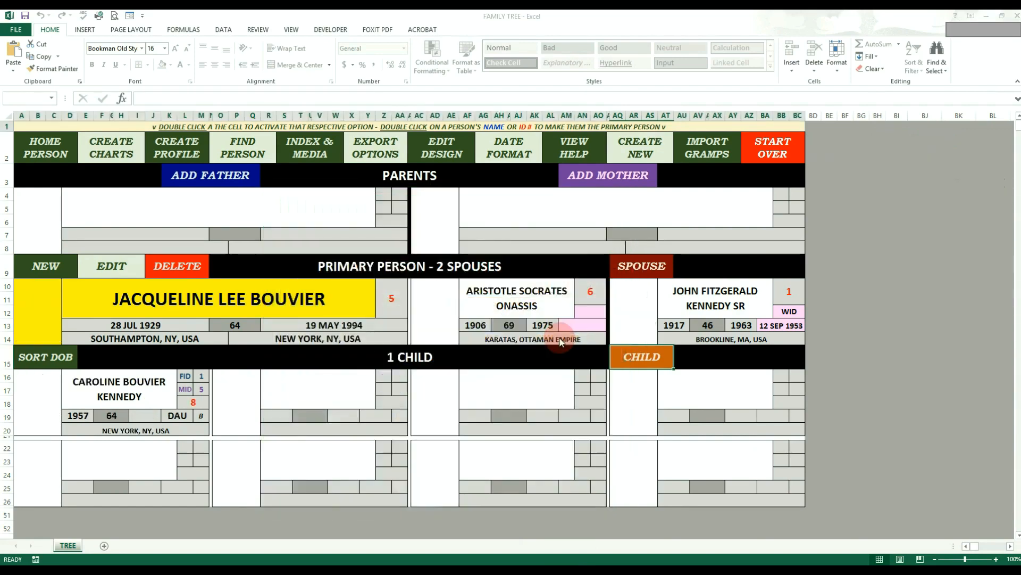
pyautogui.click(562, 326)
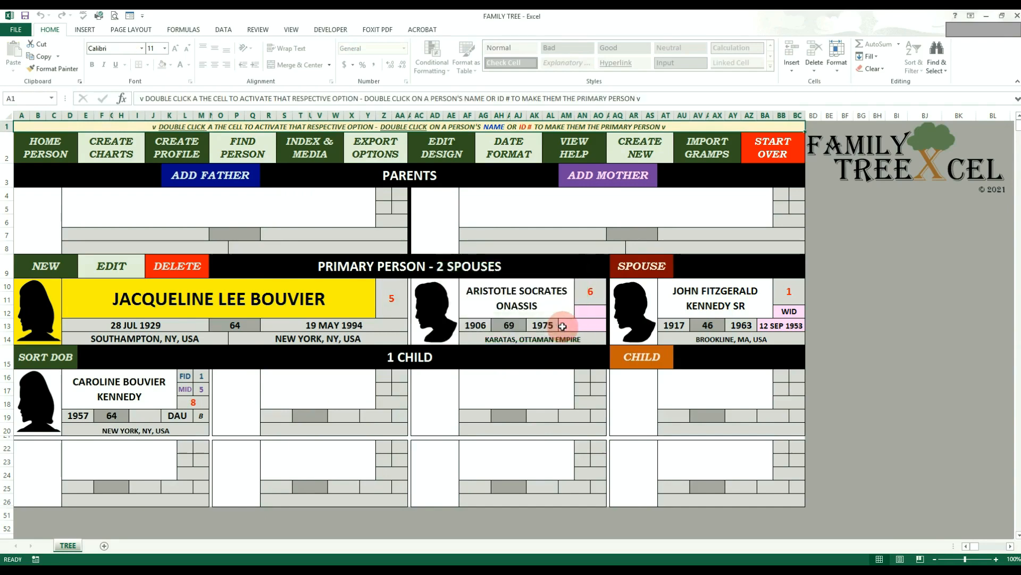
# Make John Fitzgerald Kennedy Sr the primary person to check his children, and return to Jacqueline Lee Bouvier.
pyautogui.click(737, 292)
pyautogui.doubleClick(737, 293)
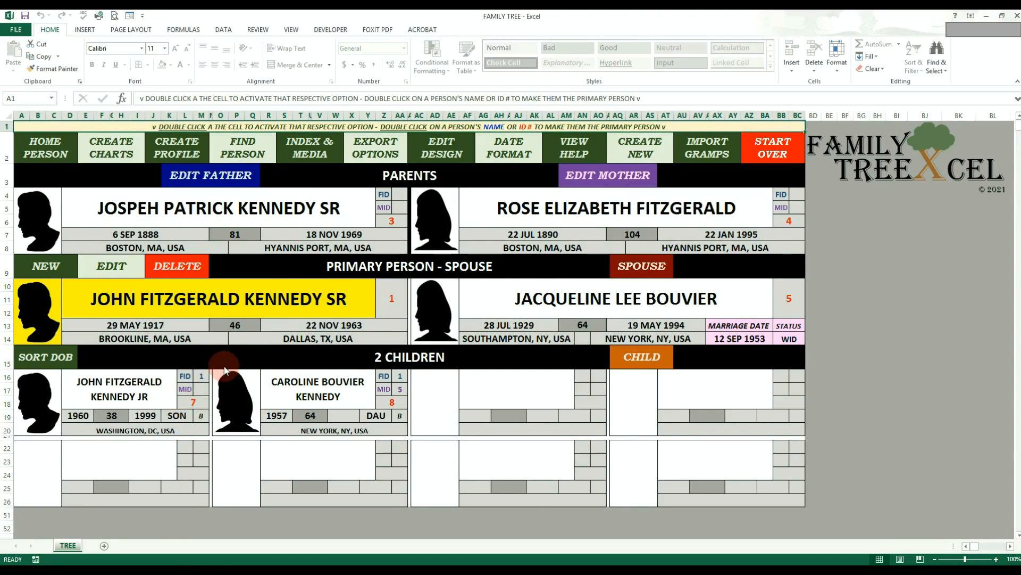
pyautogui.doubleClick(522, 292)
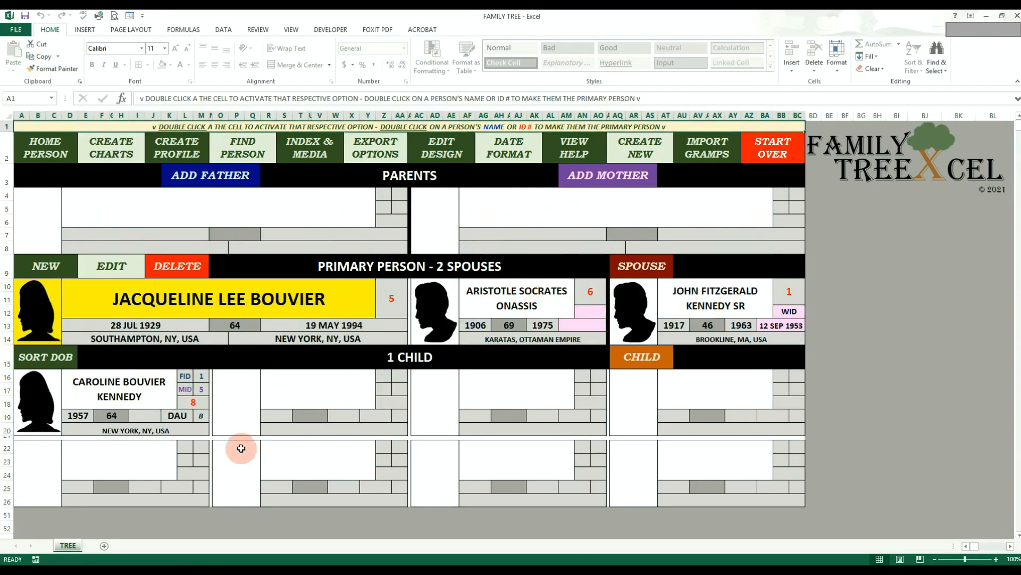
# Start a new child entry for Jacqueline Lee Bouvier and link the existing person John Fitzgerald Kennedy Jr (1960) as the child.
pyautogui.doubleClick(640, 360)
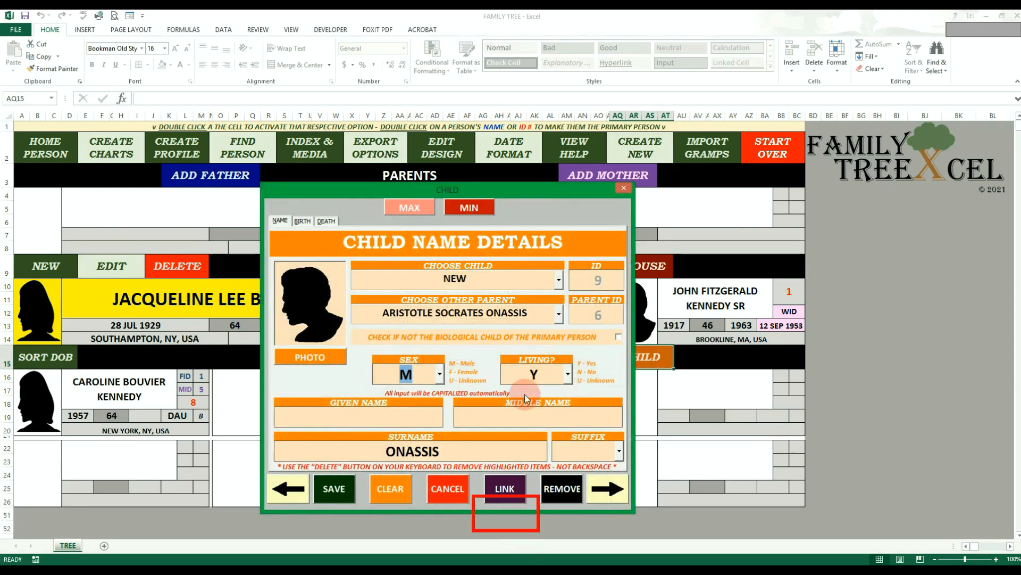
pyautogui.click(504, 489)
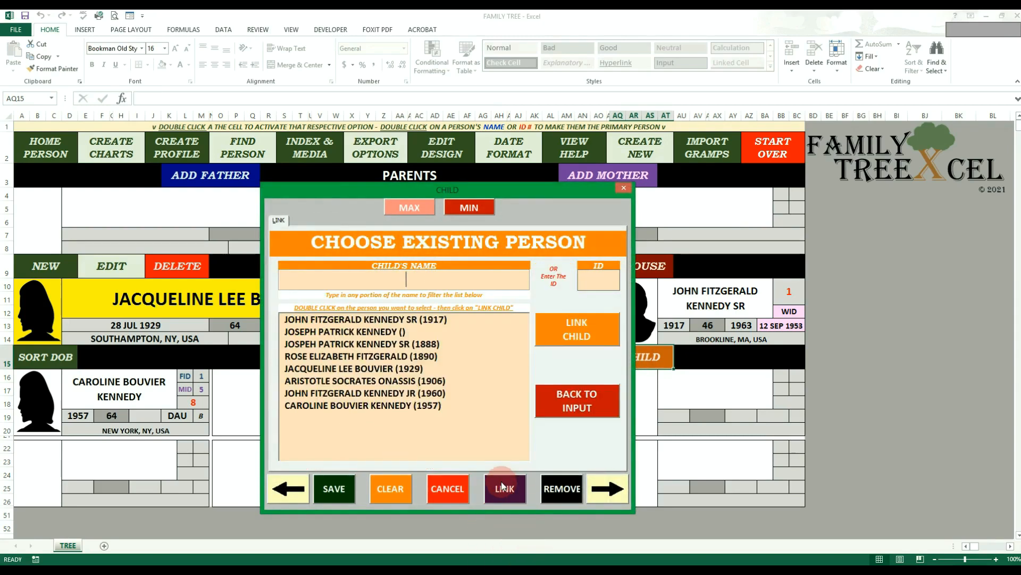
pyautogui.doubleClick(394, 392)
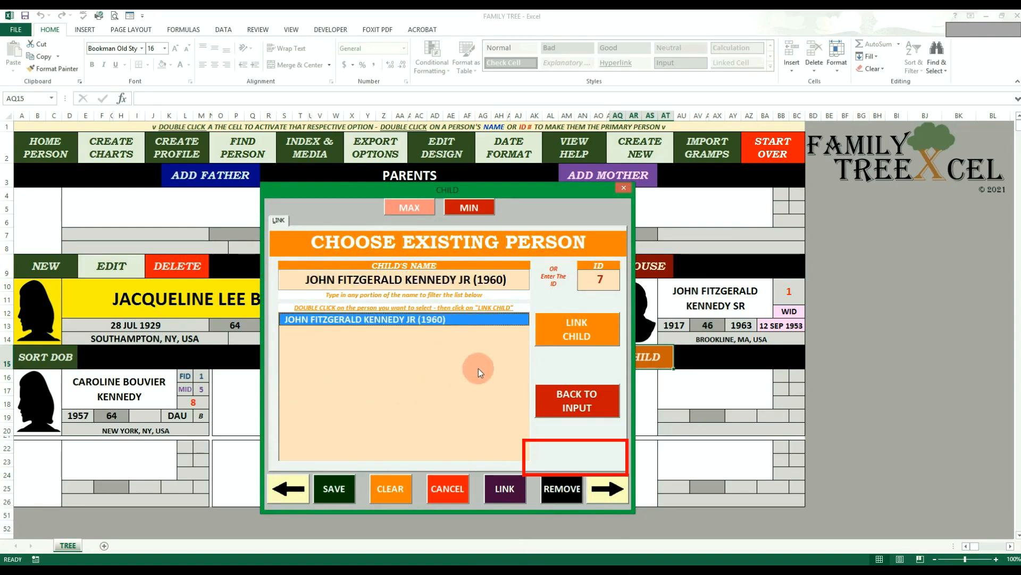
pyautogui.click(573, 328)
pyautogui.click(574, 328)
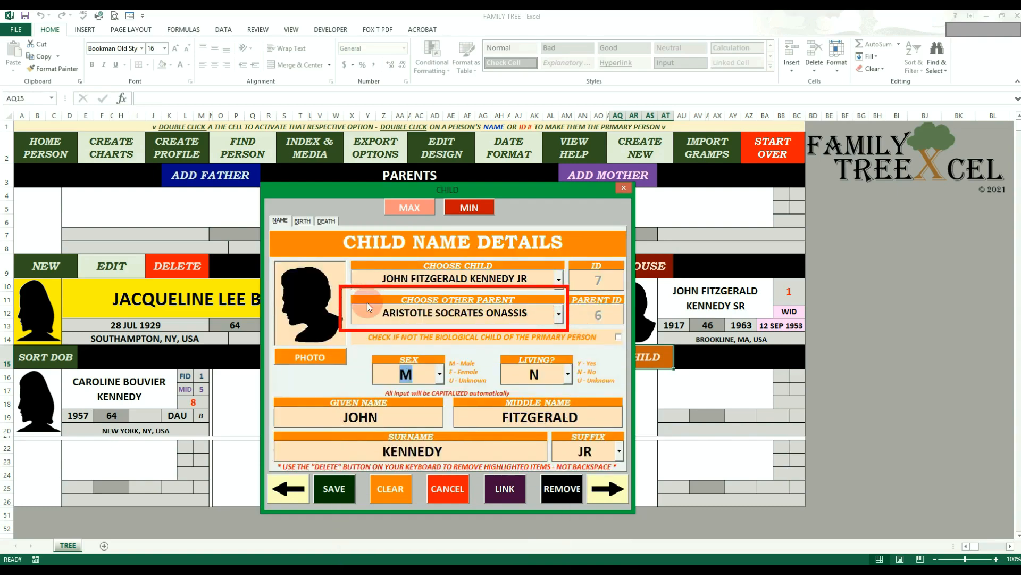
# Set John Fitzgerald Kennedy Sr as the other parent of John Fitzgerald Kennedy Jr and save the child record.
pyautogui.click(558, 313)
pyautogui.click(531, 340)
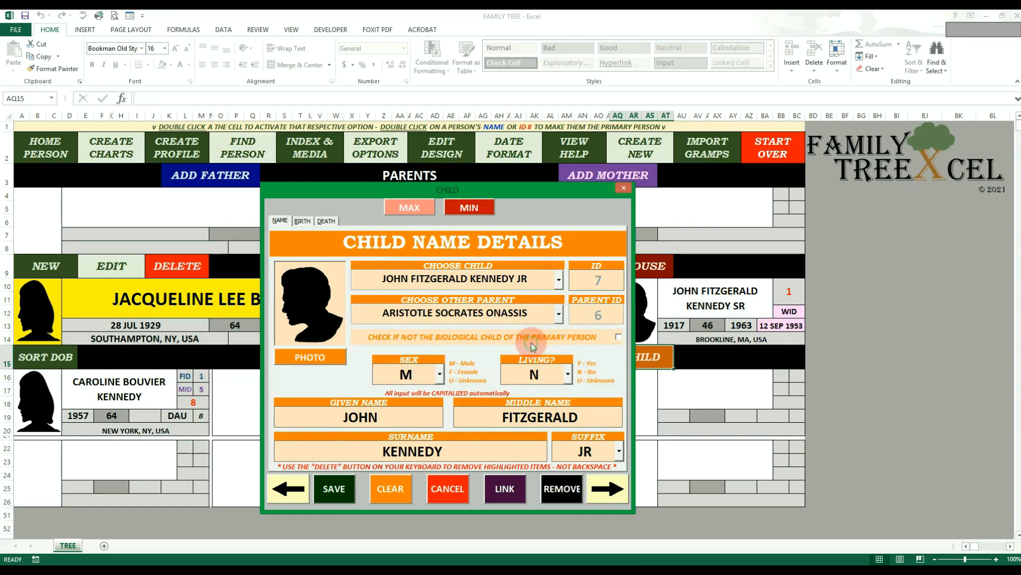
pyautogui.click(341, 496)
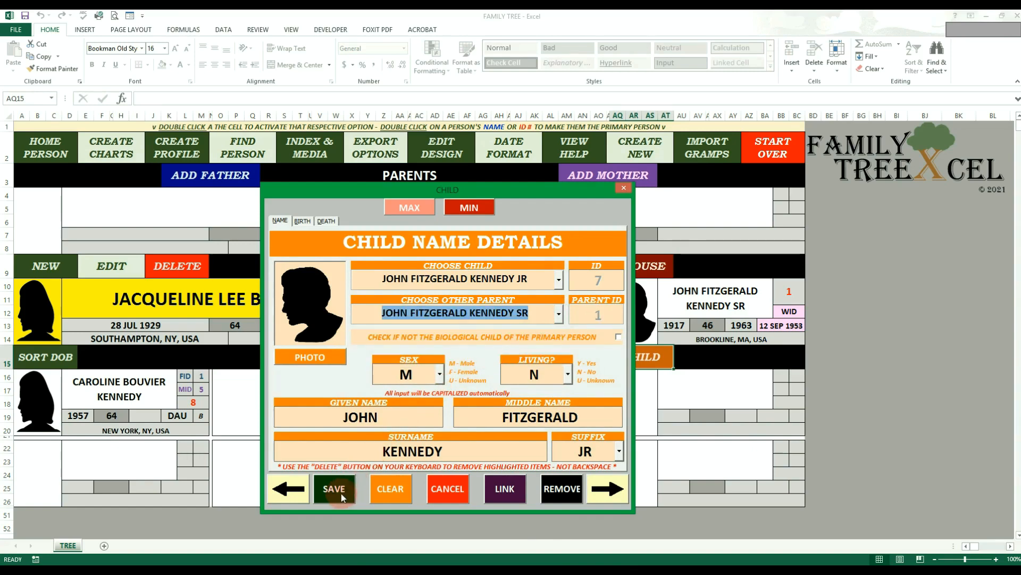
pyautogui.click(341, 495)
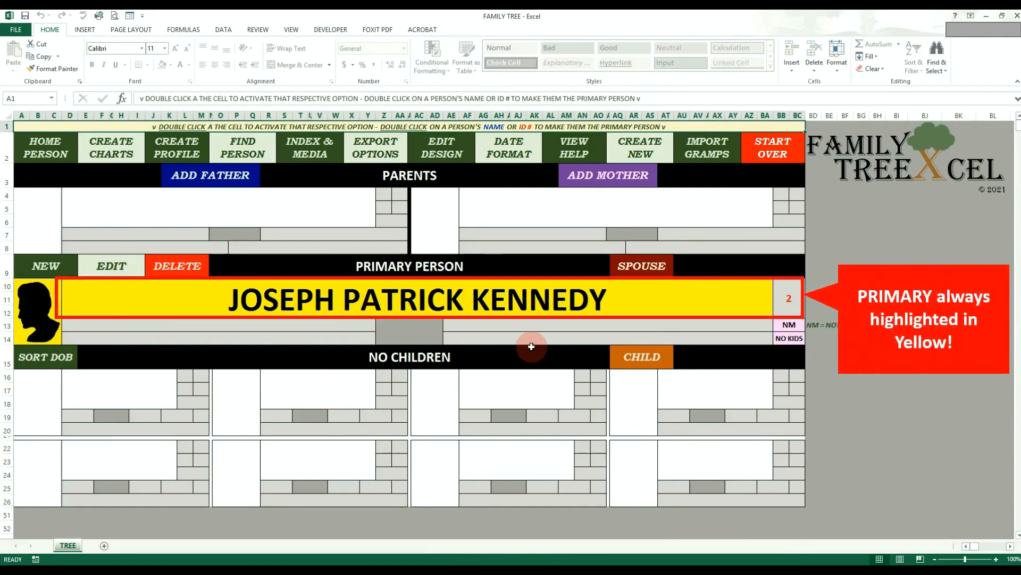
# Delete the unconnected primary person Joseph Patrick Kennedy with all connections and confirm the deletion.
pyautogui.click(178, 271)
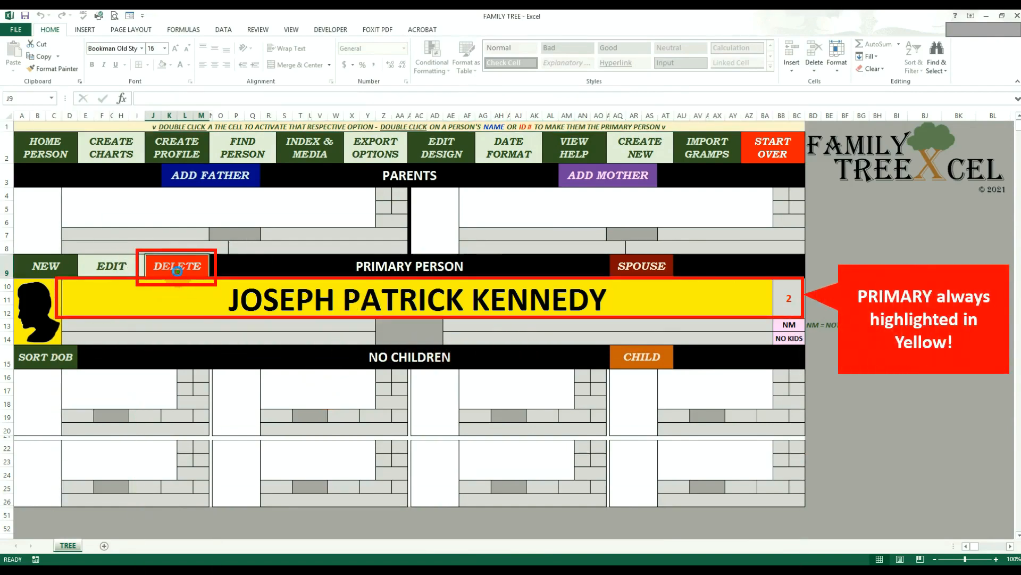
pyautogui.doubleClick(177, 271)
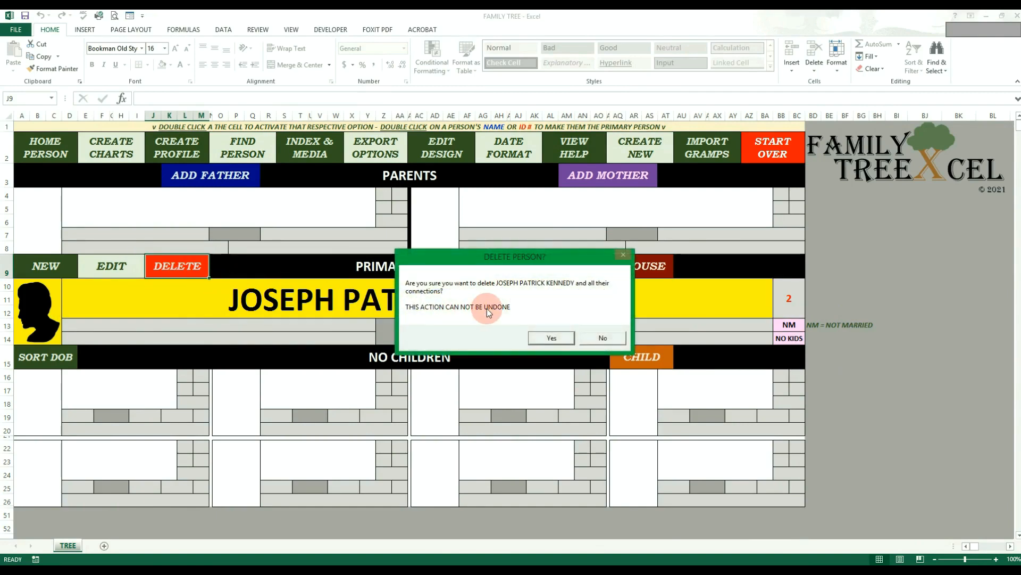
pyautogui.click(545, 343)
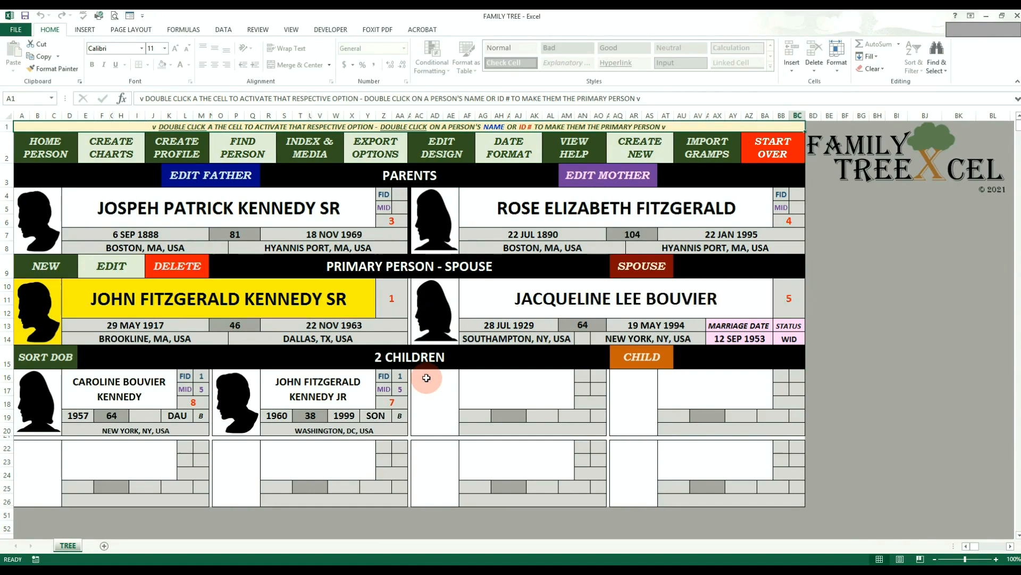
# Make Jospeh Patrick Kennedy Sr the primary person, add a father with the given name New and surname Kennedy, and save.
pyautogui.doubleClick(331, 211)
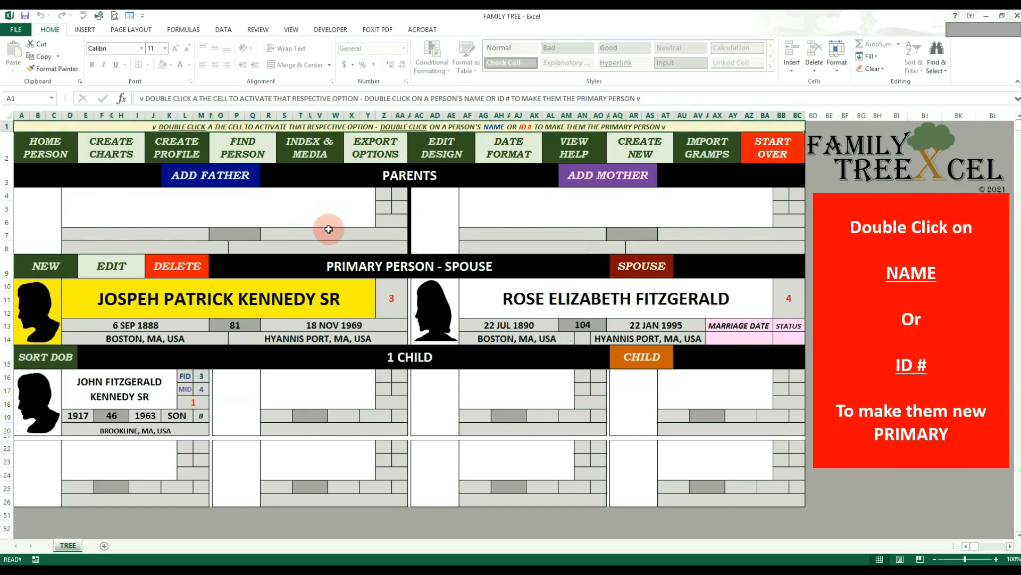
pyautogui.doubleClick(234, 175)
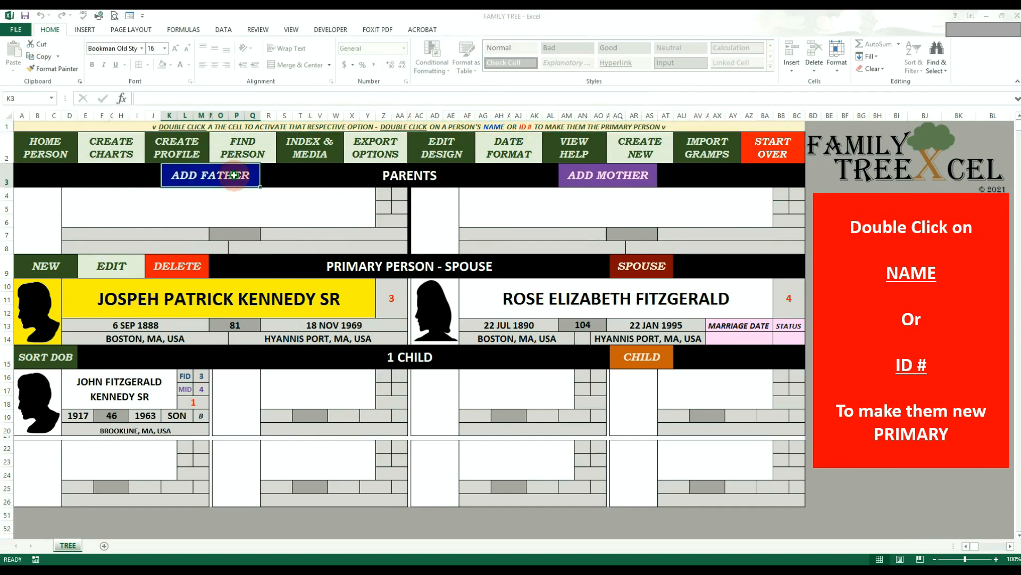
pyautogui.click(387, 386)
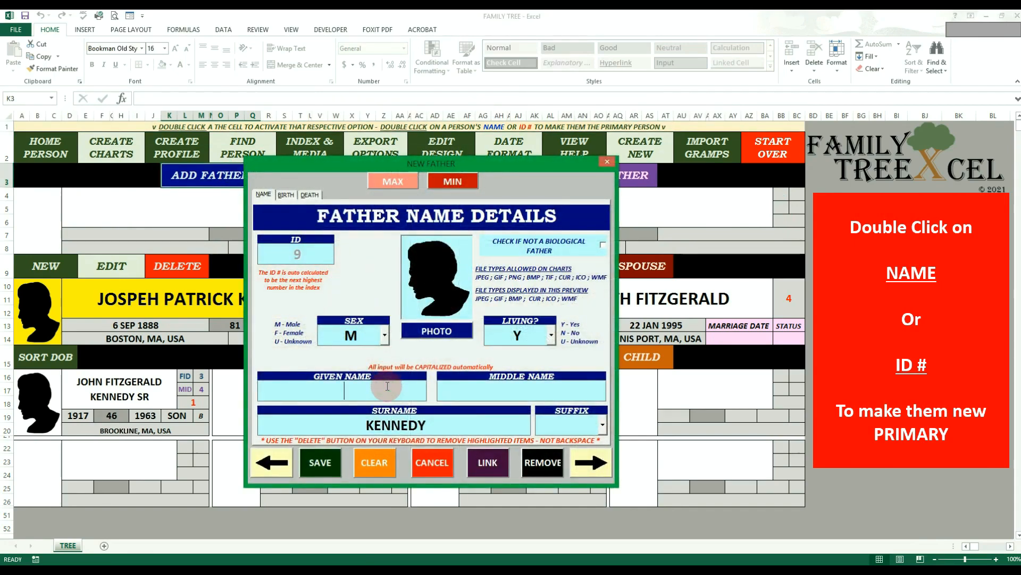
pyautogui.write('NEW')
pyautogui.click(328, 473)
# Make New Kennedy the primary person, add a father with the given name Newer, and save.
pyautogui.click(288, 195)
pyautogui.doubleClick(287, 195)
pyautogui.doubleClick(216, 176)
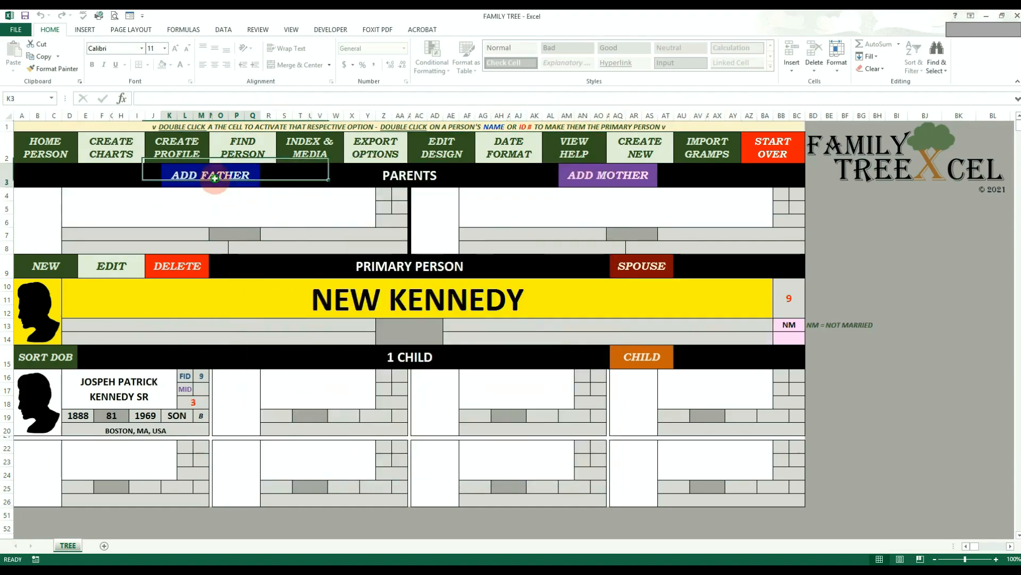
pyautogui.click(345, 391)
pyautogui.write('NEWER')
pyautogui.click(333, 462)
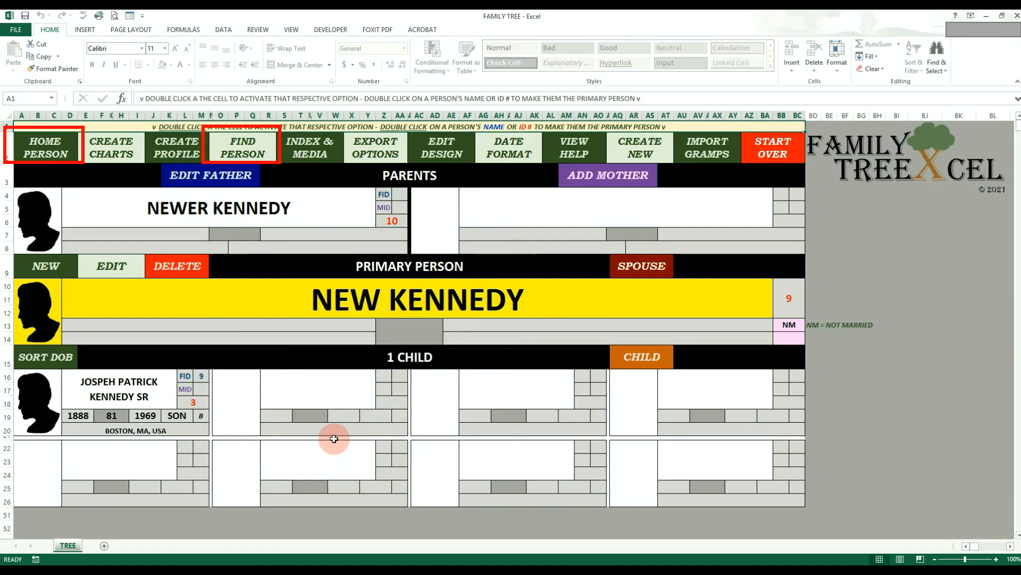
# Go back down the generations through Jospeh Patrick Kennedy Sr to make John Fitzgerald Kennedy Sr the primary person.
pyautogui.click(153, 383)
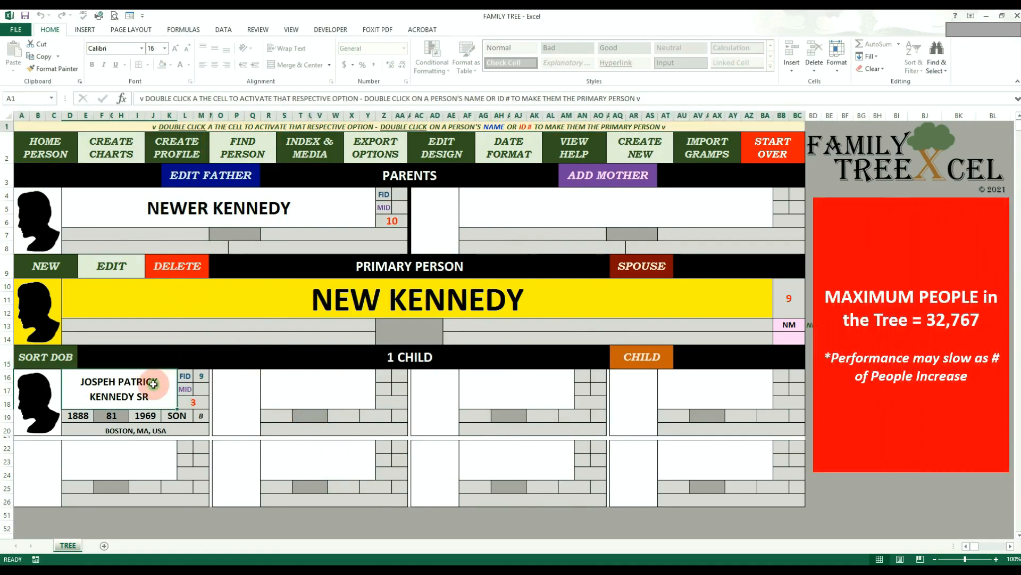
pyautogui.doubleClick(154, 383)
pyautogui.doubleClick(149, 387)
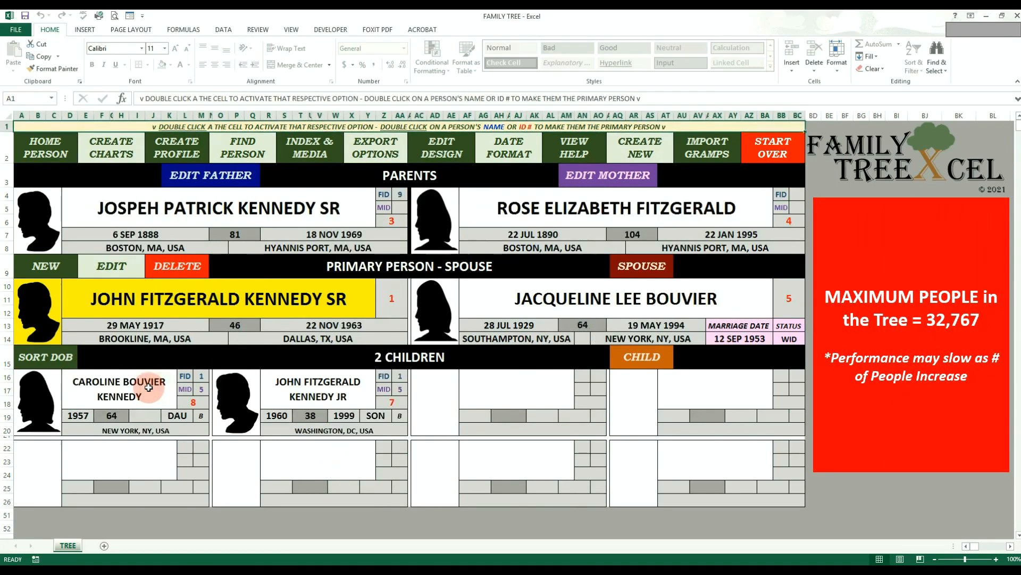